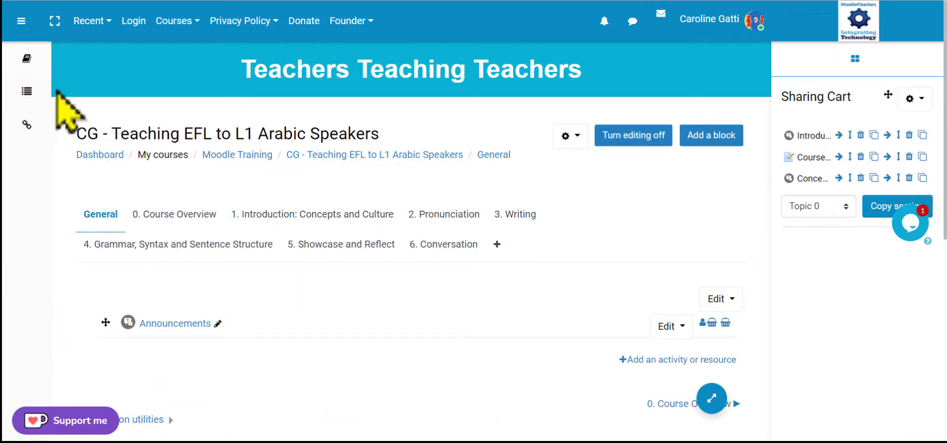
Open the Badges page of the Teaching EFL to L1 Arabic Speakers course and look through the weekly badges.
mouse_move(33, 97)
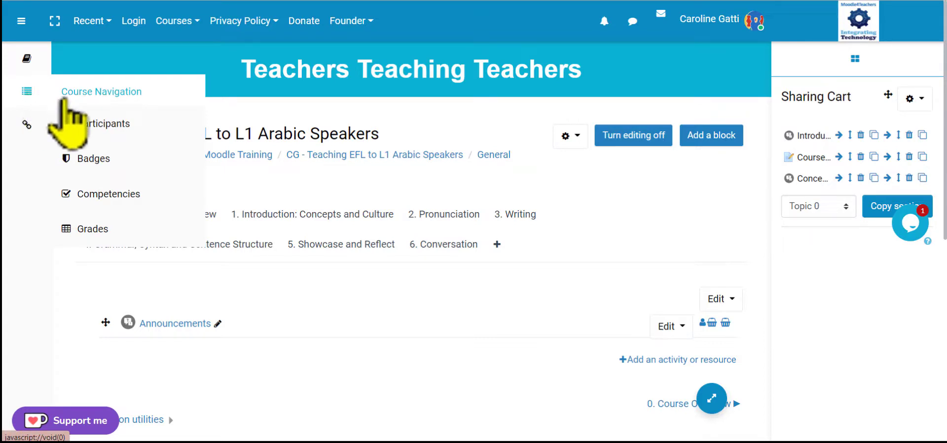
left_click(101, 162)
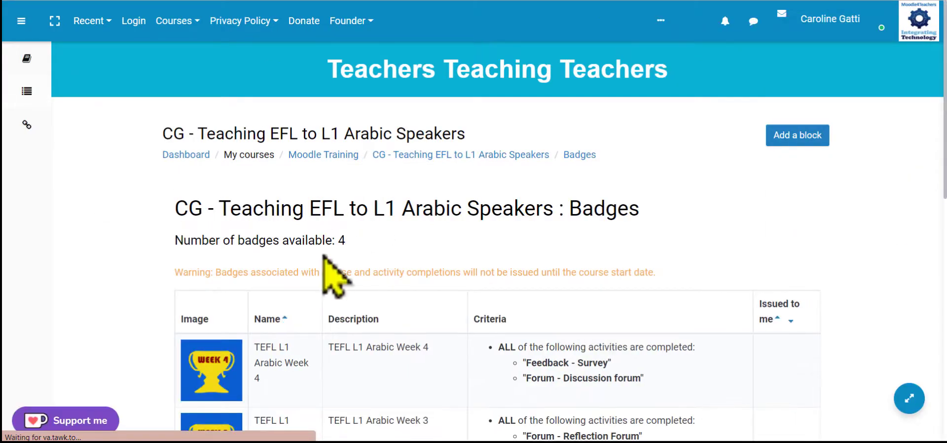
scroll(555, 277, "down", 3)
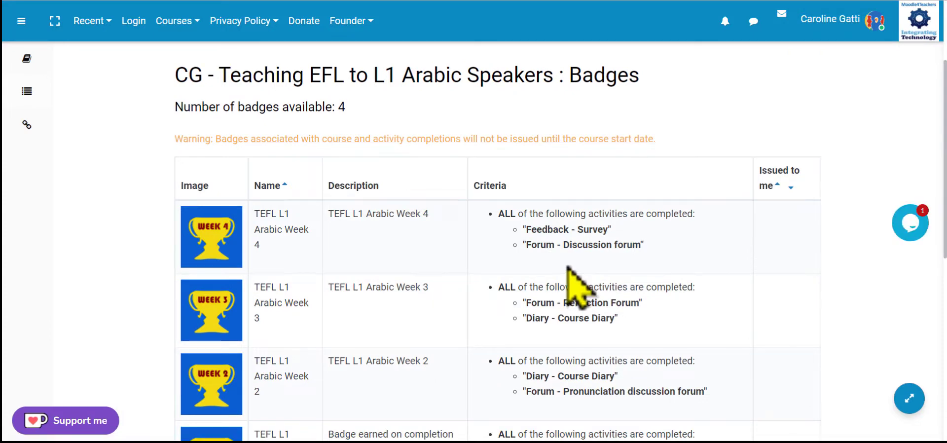
scroll(567, 267, "down", 1)
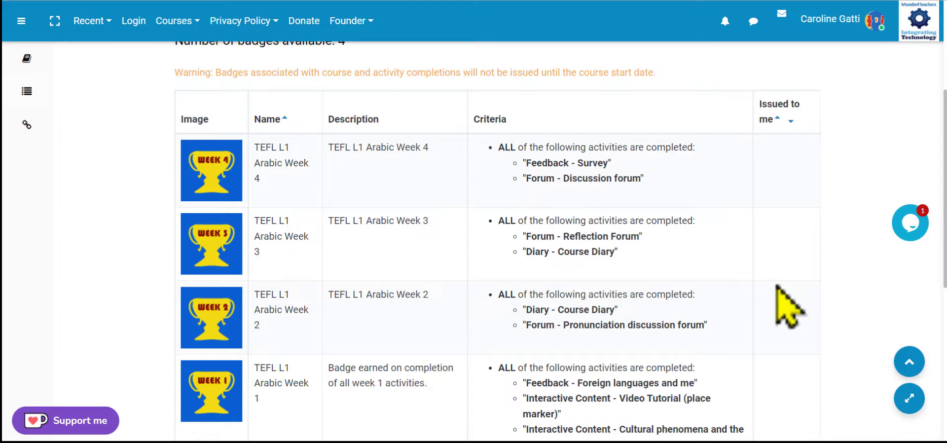
scroll(790, 306, "down", 1)
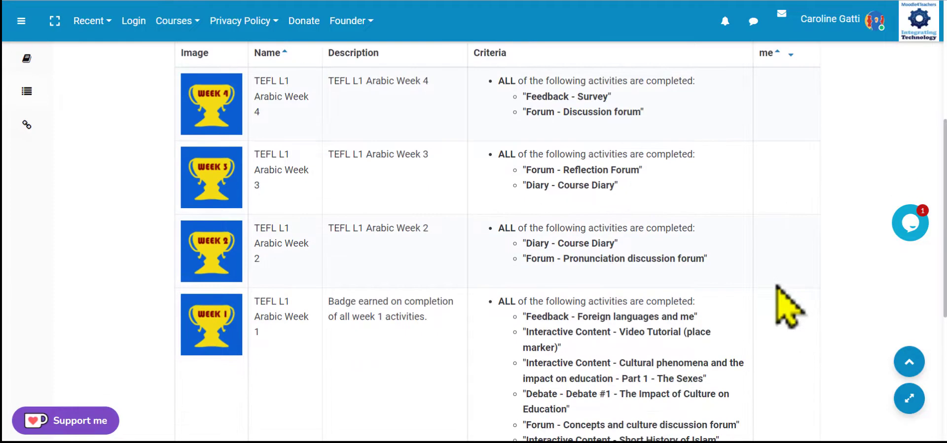
scroll(790, 306, "up", 1)
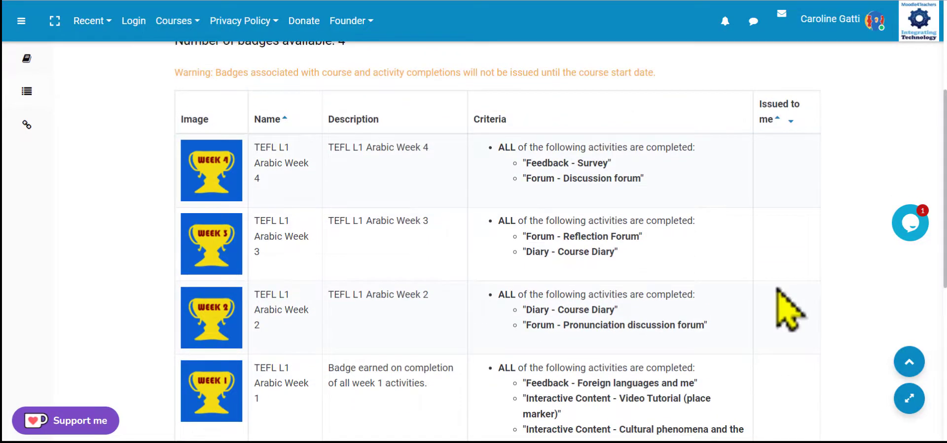
scroll(778, 296, "down", 2)
scroll(792, 313, "down", 2)
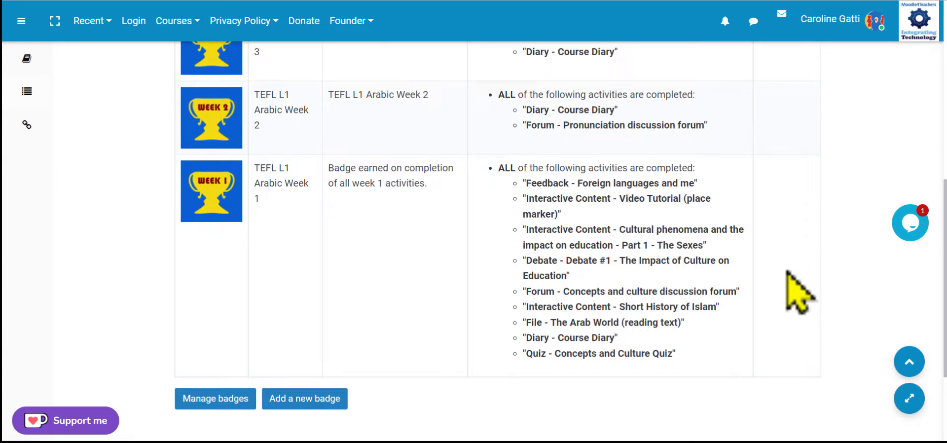
Compare the completion criteria of the Week 1 badge with those of the Week 2, 3 and 4 badges.
scroll(804, 291, "up", 1)
scroll(804, 291, "up", 1)
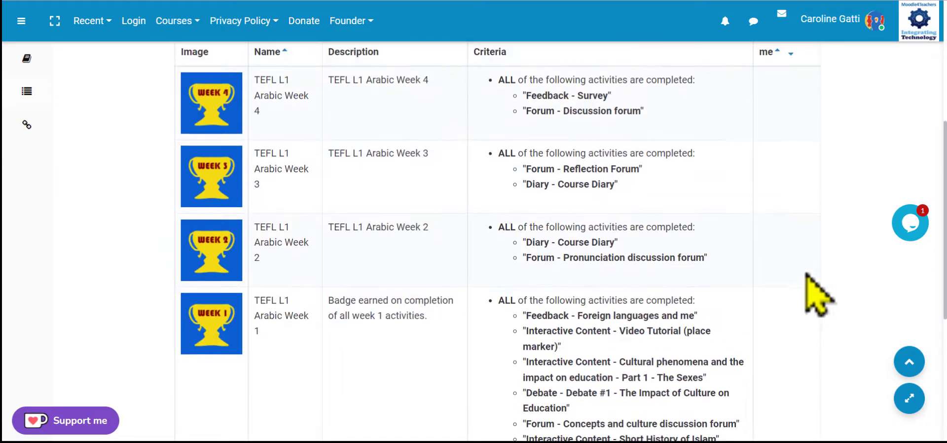
scroll(804, 291, "down", 1)
scroll(649, 217, "up", 2)
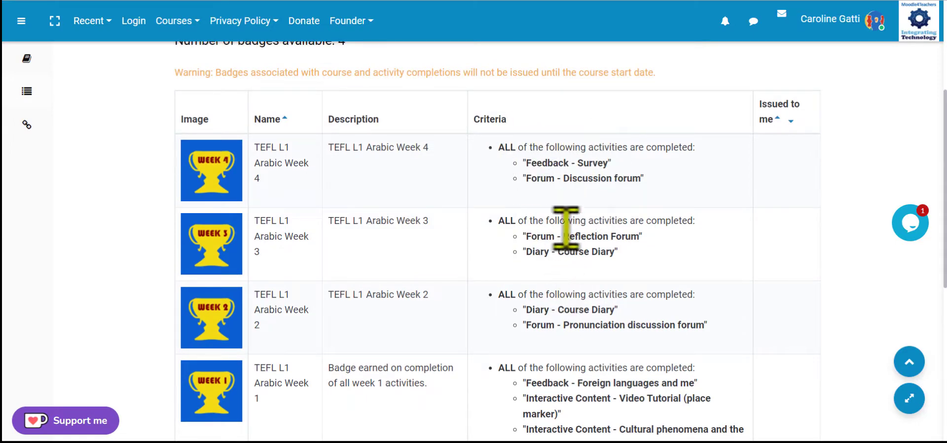
scroll(579, 362, "down", 1)
scroll(580, 361, "down", 1)
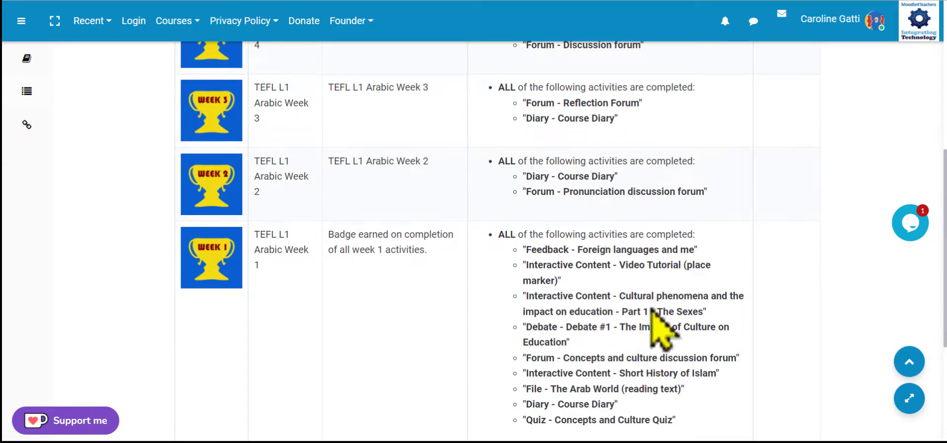
scroll(646, 312, "up", 1)
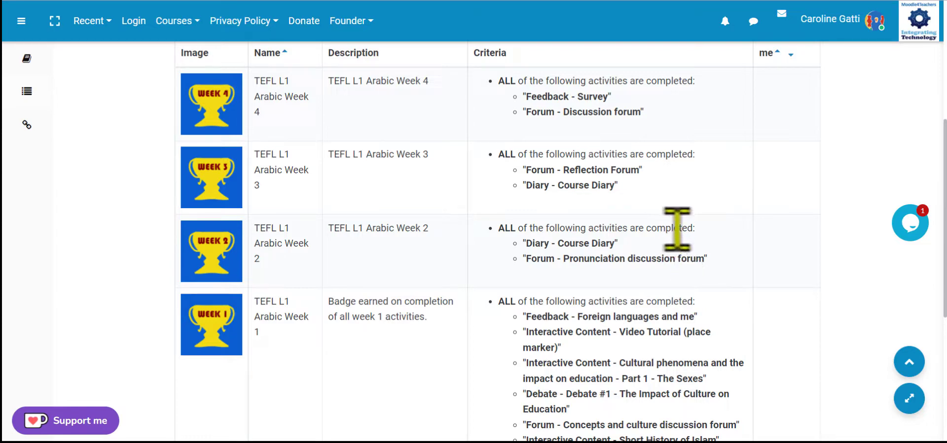
scroll(710, 267, "down", 2)
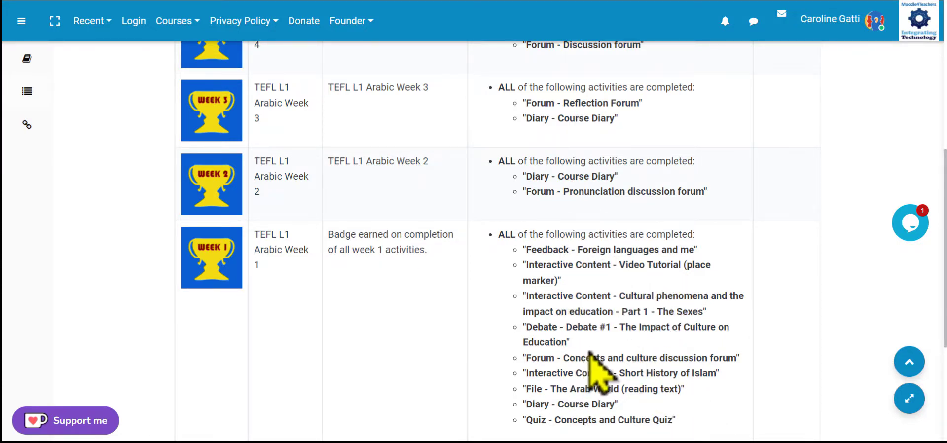
scroll(605, 358, "up", 2)
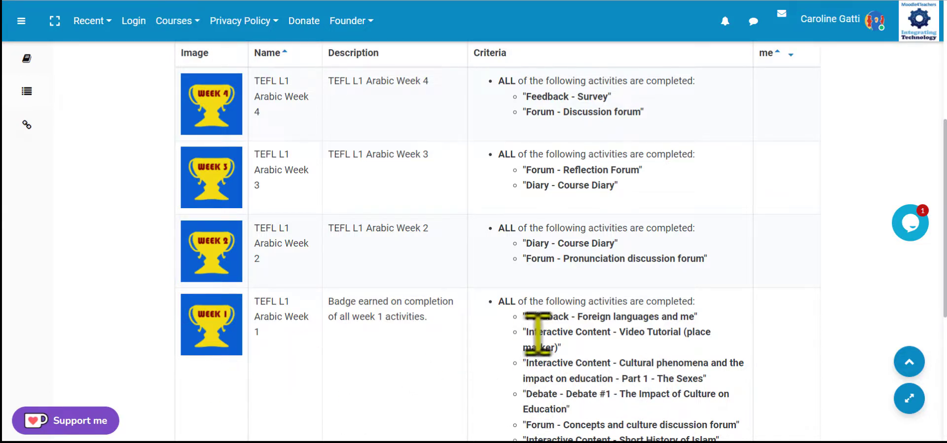
scroll(546, 386, "down", 1)
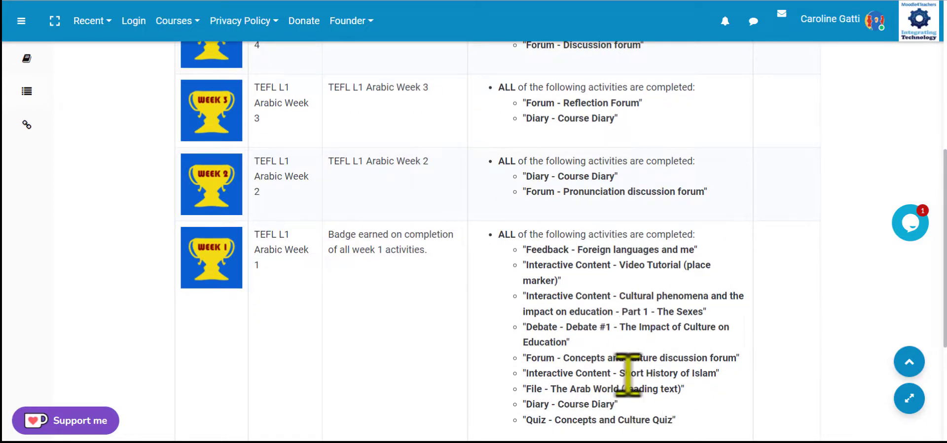
scroll(611, 316, "up", 1)
scroll(616, 350, "down", 1)
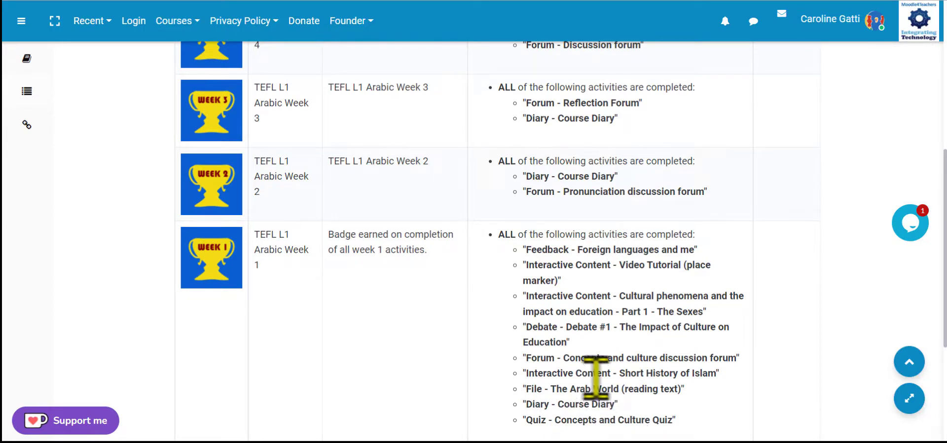
scroll(597, 381, "up", 2)
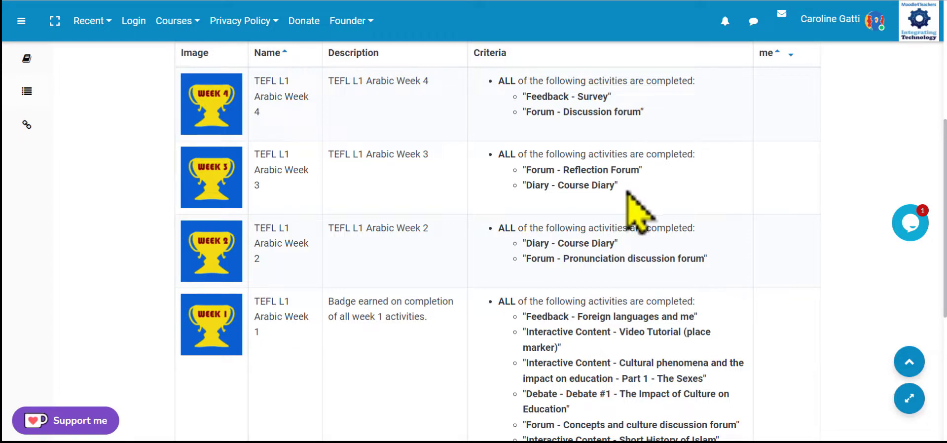
scroll(627, 191, "down", 2)
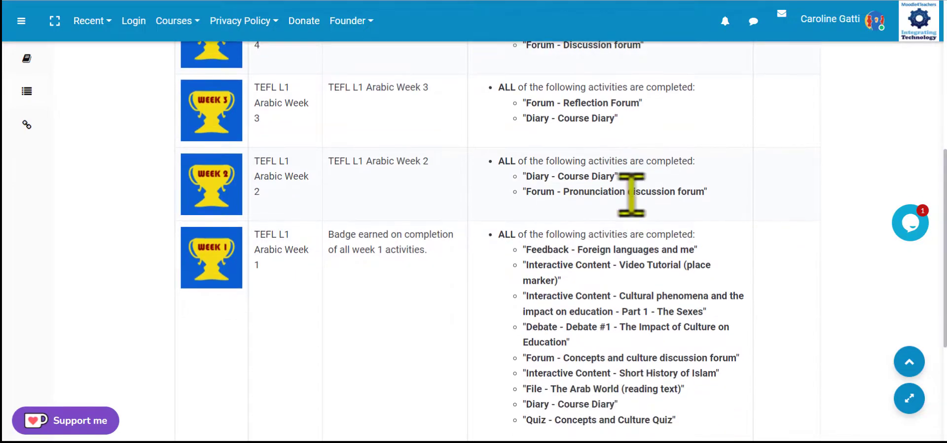
scroll(633, 197, "down", 2)
scroll(633, 197, "up", 4)
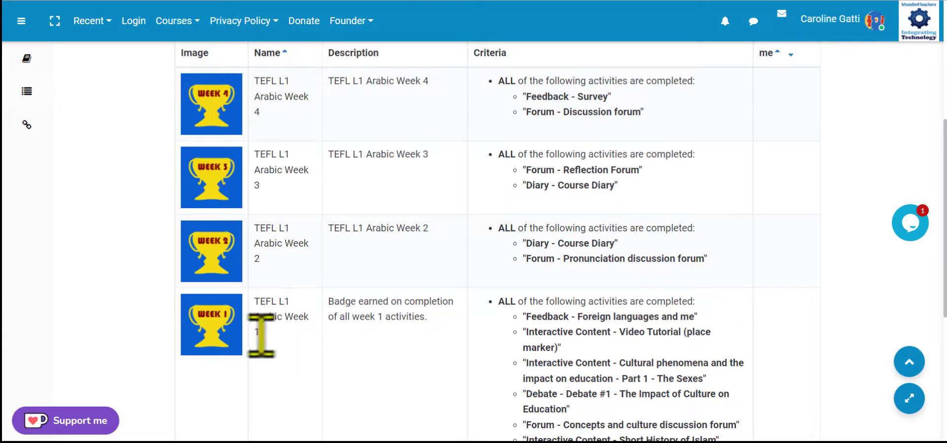
scroll(586, 332, "down", 2)
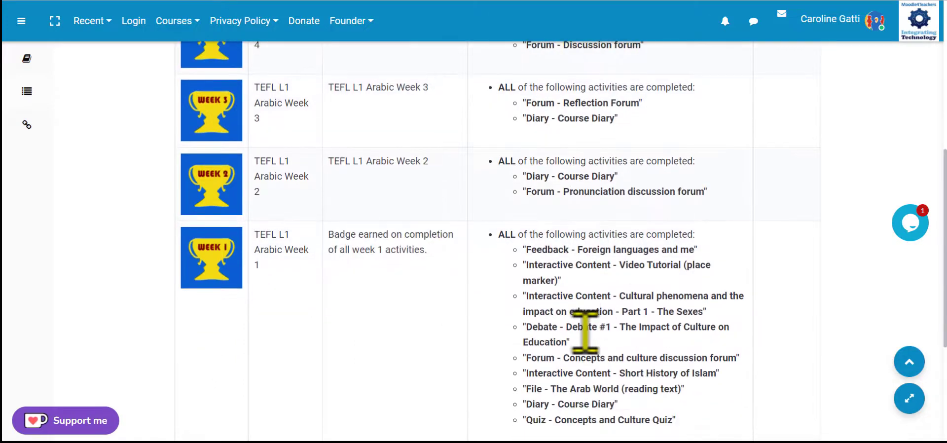
scroll(598, 324, "down", 2)
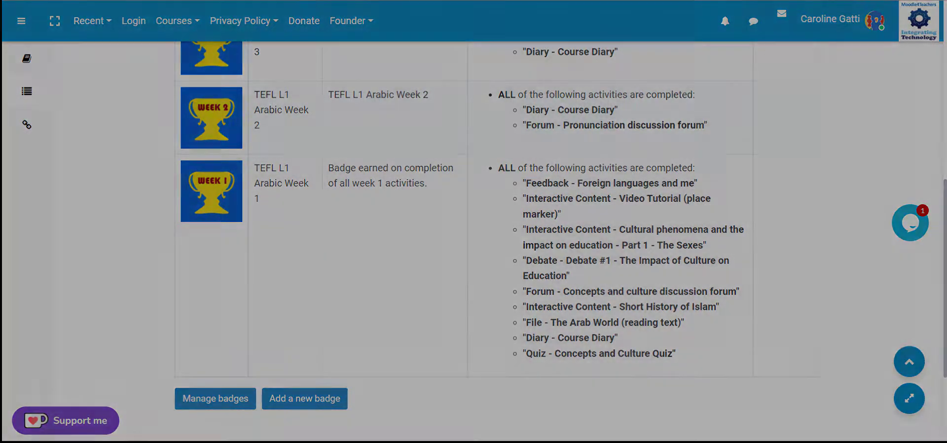
Switch to Krita, select a large circle on Paint Layer 1 and fill it with light blue #95a3c7.
left_click_drag(235, 377, 516, 102)
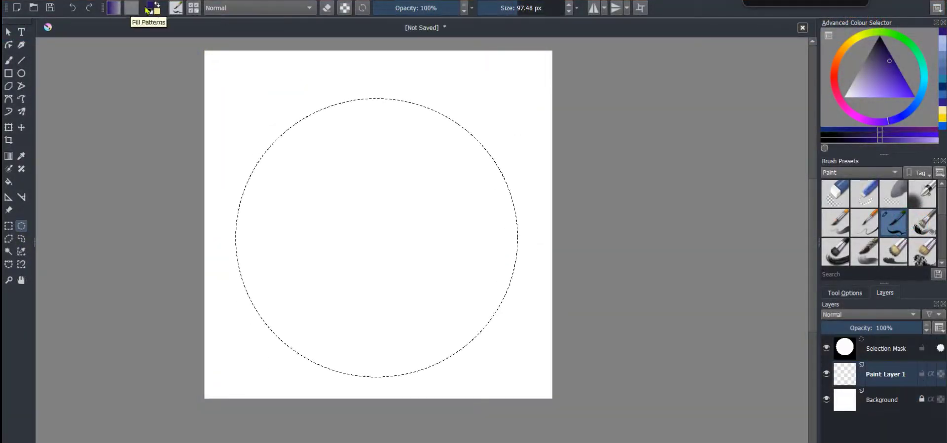
left_click(150, 5)
left_click(580, 205)
left_click(530, 342)
left_click(9, 181)
left_click(355, 222)
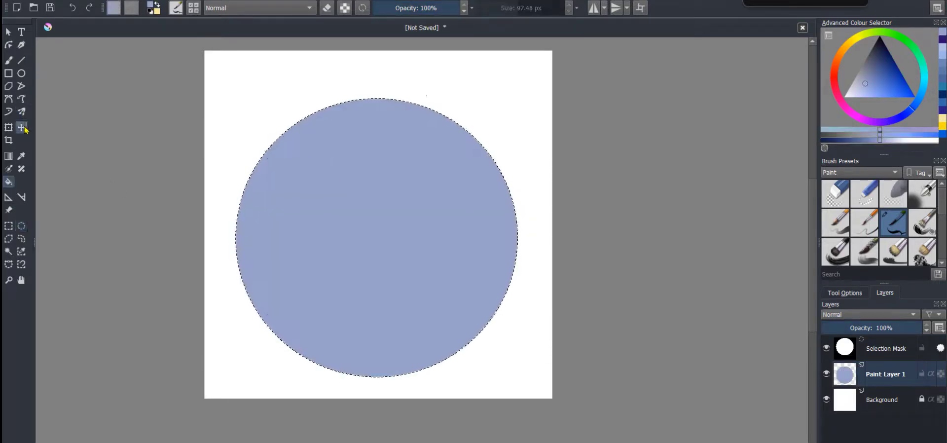
Move the light blue circle slightly upward so that it sits centred on the canvas.
left_click(21, 112)
left_click(22, 129)
left_click_drag(378, 225, 382, 209)
Activate the Multibrush tool and set the foreground colour to dark purple.
left_click(21, 112)
left_click(150, 5)
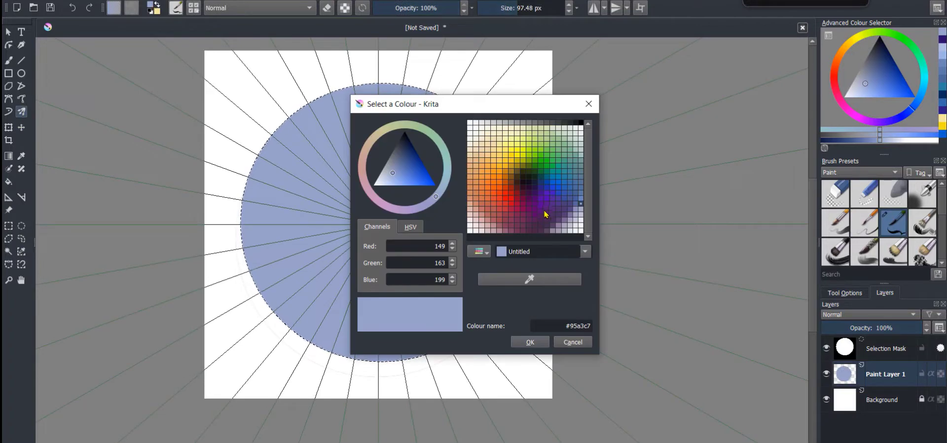
left_click(541, 223)
left_click(540, 228)
left_click(529, 342)
left_click(118, 1)
left_click(130, 5)
Set the brush size to 43.72 px and paint a ring of slanted dark purple strokes around the circle's edge.
left_click_drag(390, 62, 428, 133)
left_click(77, 9)
left_click(508, 8)
left_click_drag(425, 96, 434, 112)
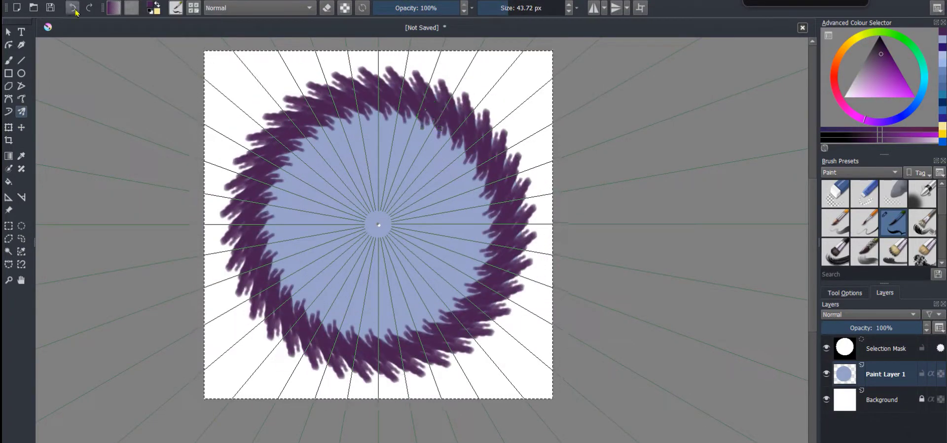
left_click(72, 8)
left_click_drag(357, 69, 345, 113)
left_click(72, 8)
left_click_drag(396, 69, 341, 117)
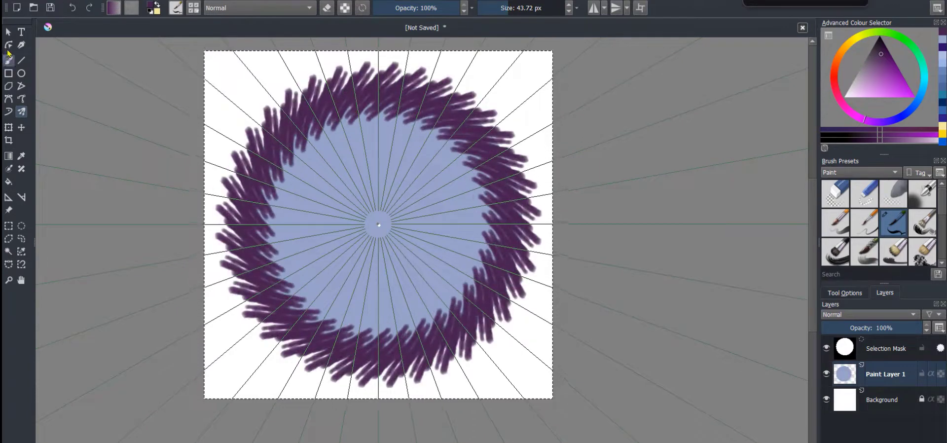
Create a text object over the middle of the circle and replace its placeholder with "Wk1".
left_click(21, 32)
left_click_drag(349, 159, 493, 310)
key("ctrl+a")
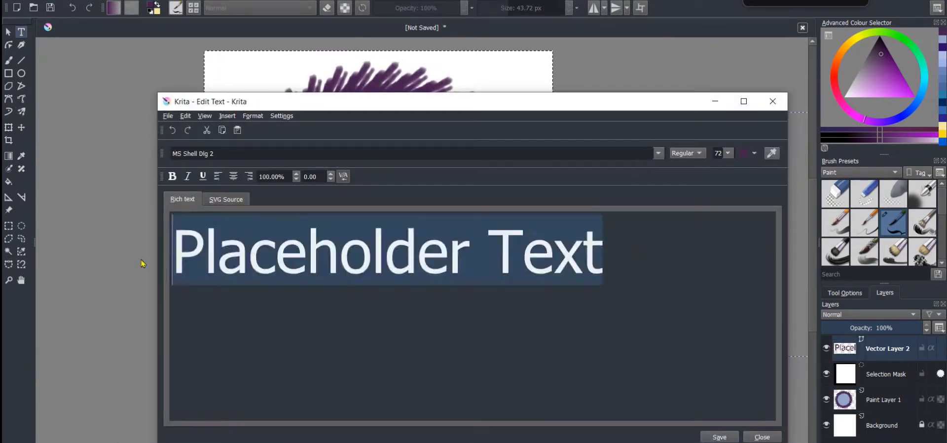
type("Wk1")
Set the "Wk1" text to orange in a bold rounded typeface and save the text edits.
key("ctrl+a")
left_click(744, 153)
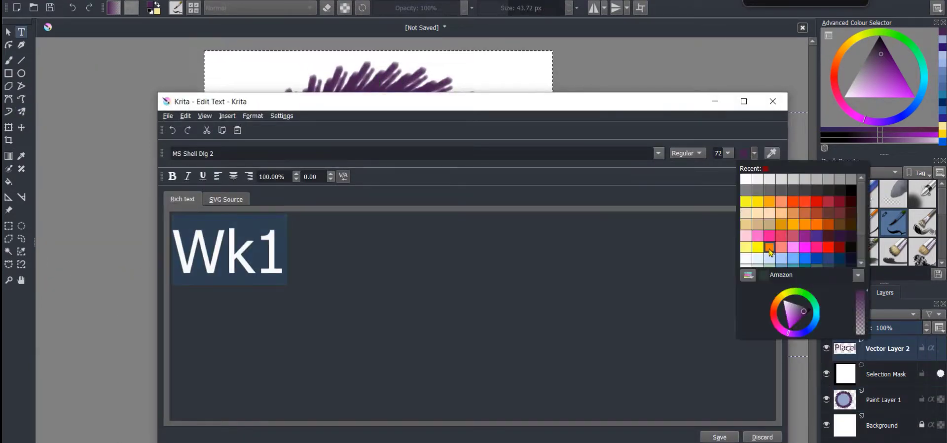
left_click(755, 206)
left_click(658, 154)
left_click(455, 253)
left_click(721, 437)
left_click(752, 437)
Move the "Wk1" text to the centre of the circle's upper half.
left_click_drag(419, 260, 344, 218)
double_click(420, 225)
left_click(759, 438)
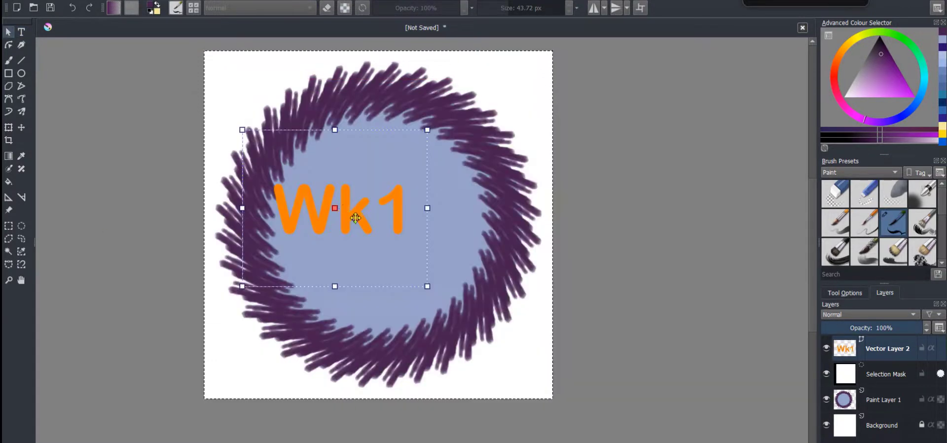
Add a second text object reading "badge" in light yellow below "Wk1".
left_click(21, 32)
left_click_drag(304, 260, 587, 362)
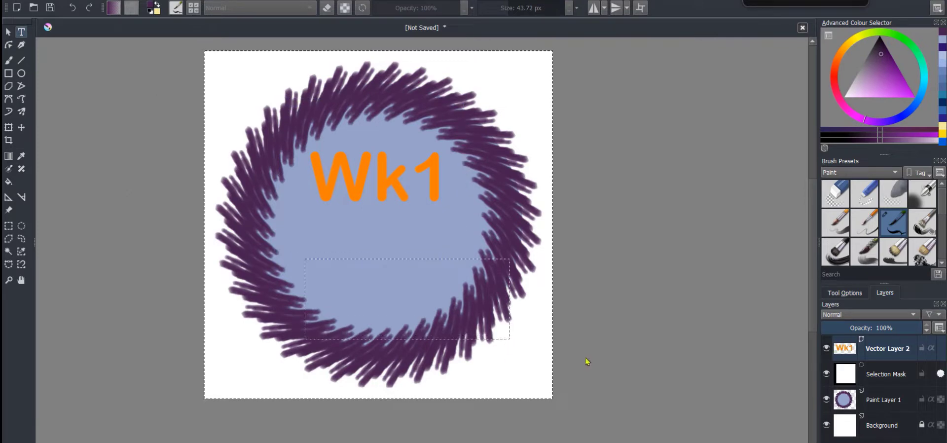
left_click_drag(598, 250, 110, 236)
type("badge")
left_click_drag(326, 253, 165, 247)
left_click(754, 153)
left_click(758, 215)
left_click(721, 437)
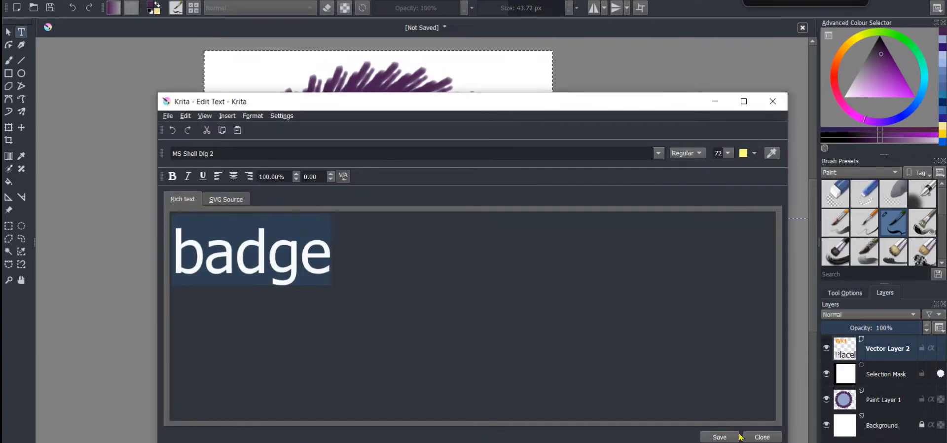
left_click(755, 437)
Set the size of the "badge" text to 36 and centre it beneath "Wk1".
double_click(372, 253)
left_click_drag(345, 250, 168, 249)
left_click(733, 153)
left_click(724, 219)
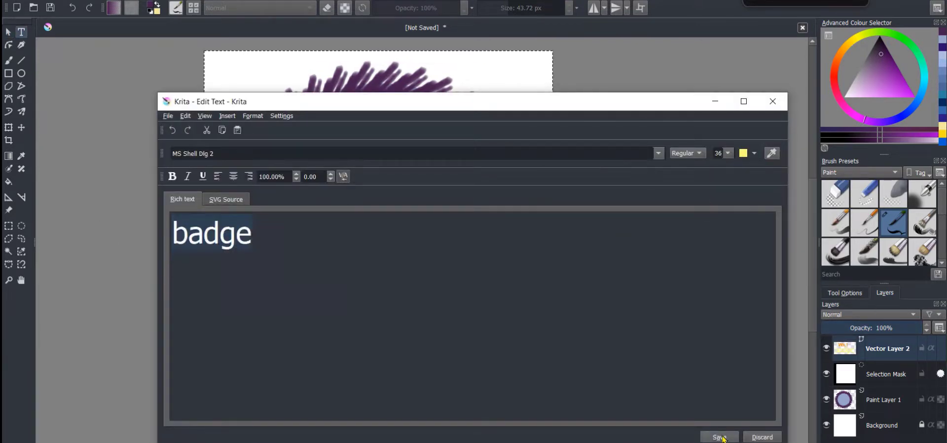
left_click(720, 438)
left_click(759, 438)
left_click_drag(365, 266, 408, 252)
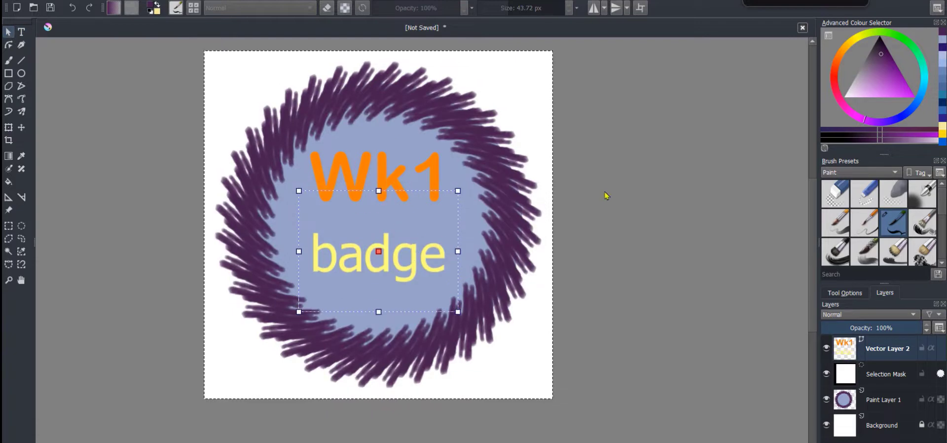
left_click(21, 112)
left_click(152, 7)
left_click(314, 269)
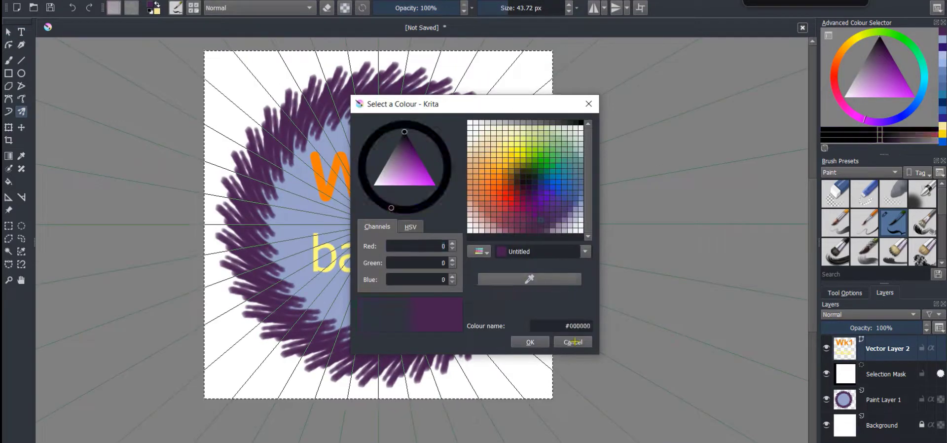
left_click(573, 342)
Sample the orange of the "Wk1" text as the foreground colour for the Multibrush tool.
left_click(22, 156)
left_click(317, 163)
left_click(21, 111)
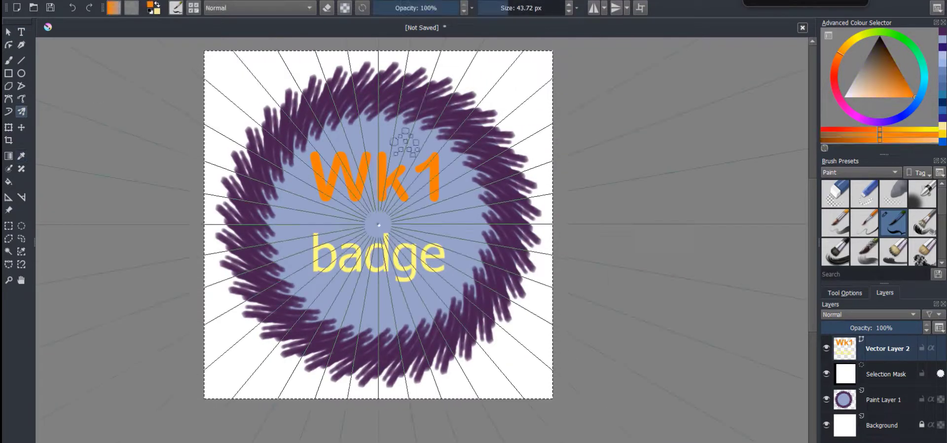
Add a paint layer above the text and paint orange Multibrush strokes around the purple ring's outer edge.
left_click(178, 8)
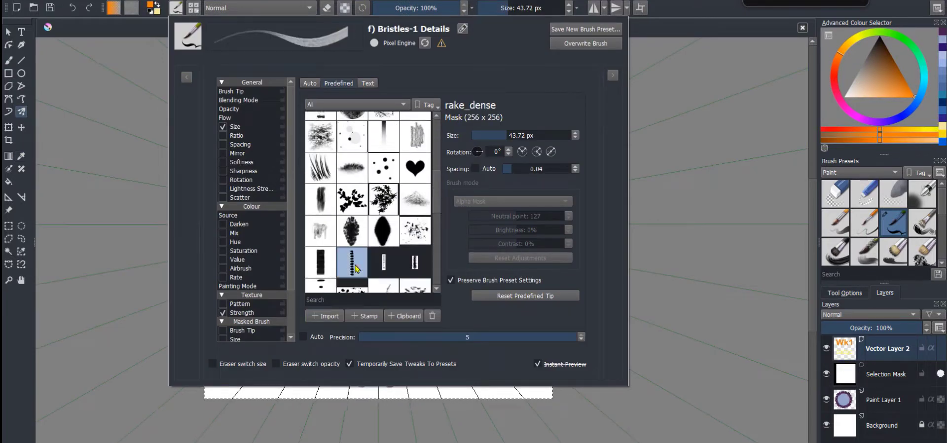
left_click(672, 144)
left_click(109, 0)
mouse_move(169, 42)
left_click(292, 41)
mouse_move(291, 124)
left_mouse_down()
mouse_move(283, 132)
mouse_move(271, 121)
left_mouse_up()
left_click(73, 8)
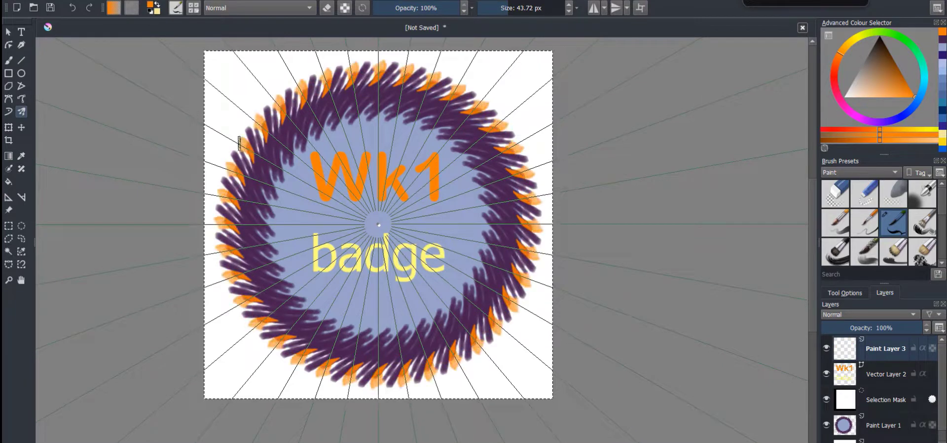
Sample the light yellow of the "badge" text from the vector layer as the foreground colour.
key("p")
left_click(327, 263)
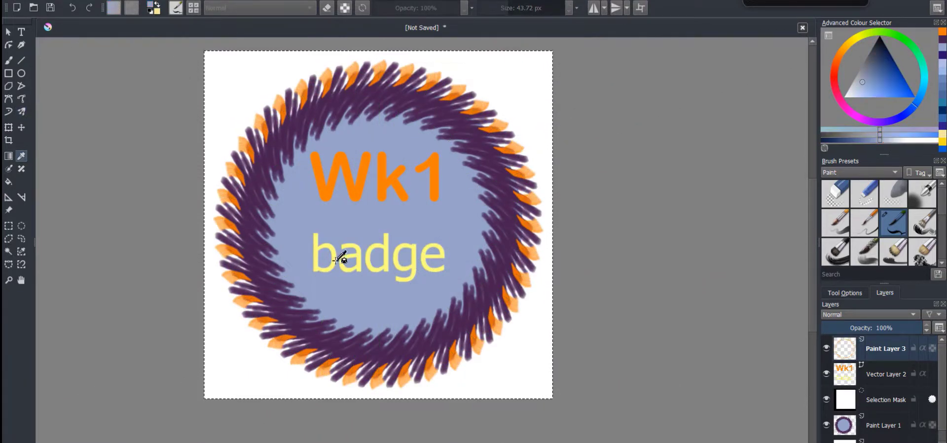
left_click(871, 374)
left_click(369, 271)
left_click(380, 270)
left_click(385, 268)
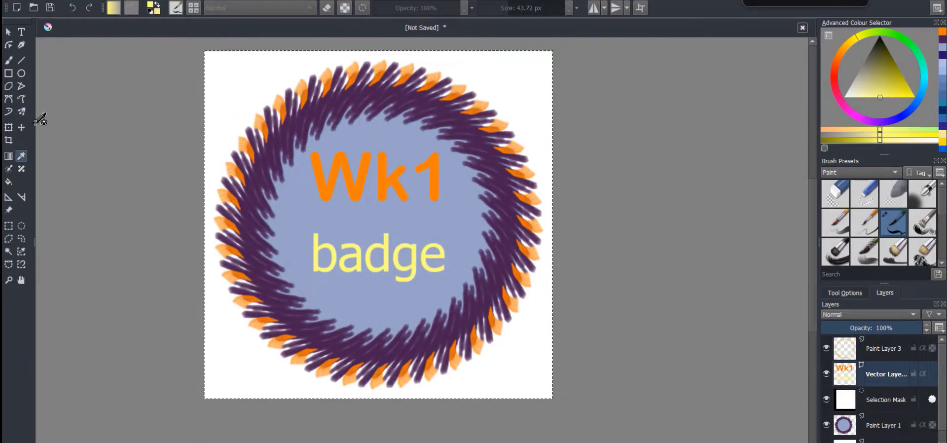
Add another paint layer and paint light yellow Multibrush strokes around the outer edge of the purple ring.
left_click(21, 112)
left_click(290, 70)
left_click(101, 0)
mouse_move(225, 0)
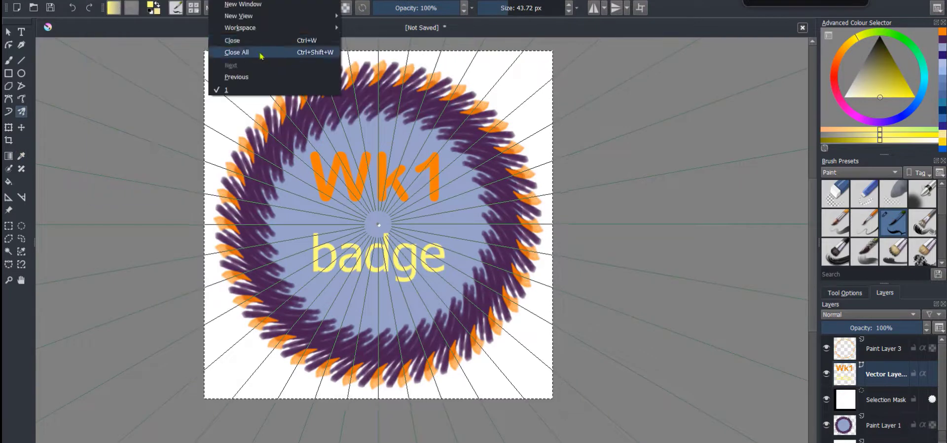
left_click(296, 41)
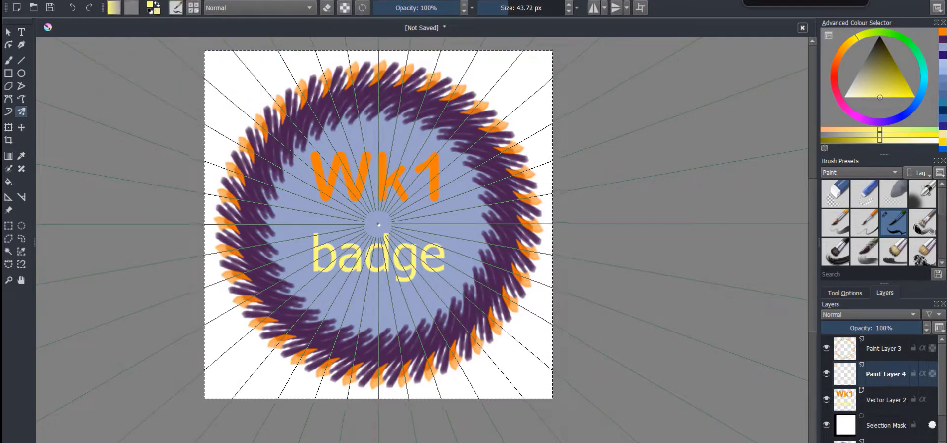
left_click_drag(304, 69, 311, 107)
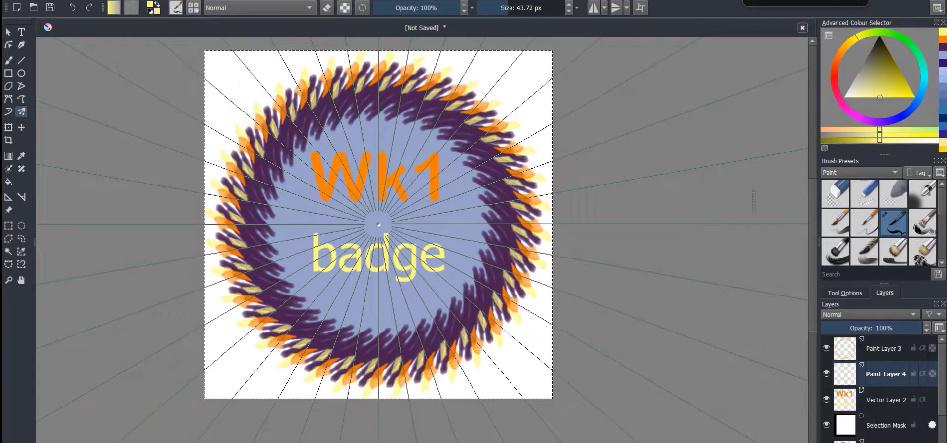
Hide the Selection Mask and the white Background layer.
left_click(826, 425)
left_click_drag(942, 374, 942, 402)
left_click(827, 437)
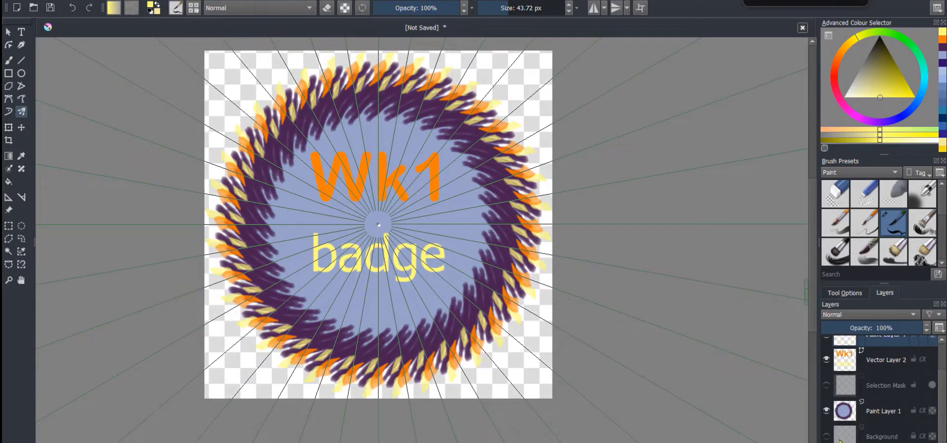
Save the image in the MOODLE MOOC folder as a Krita document named wk1badge.
left_click(22, 33)
left_click(14, 1)
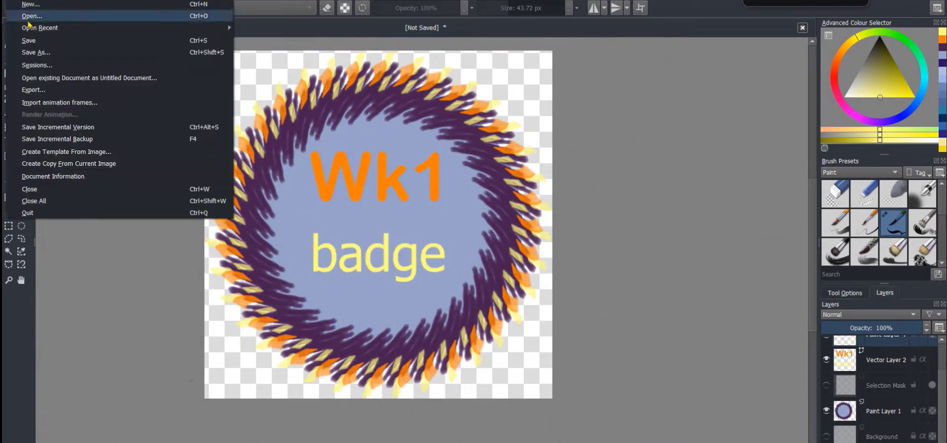
left_click(36, 53)
left_click(192, 195)
type("wk1badge")
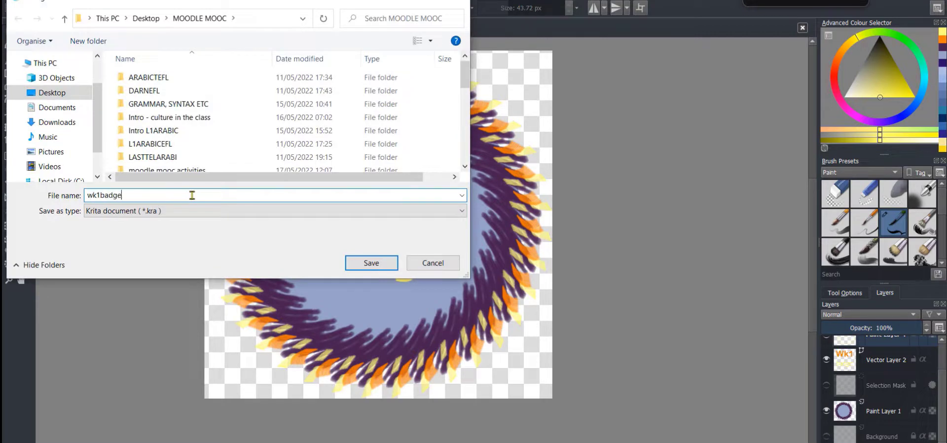
key("Return")
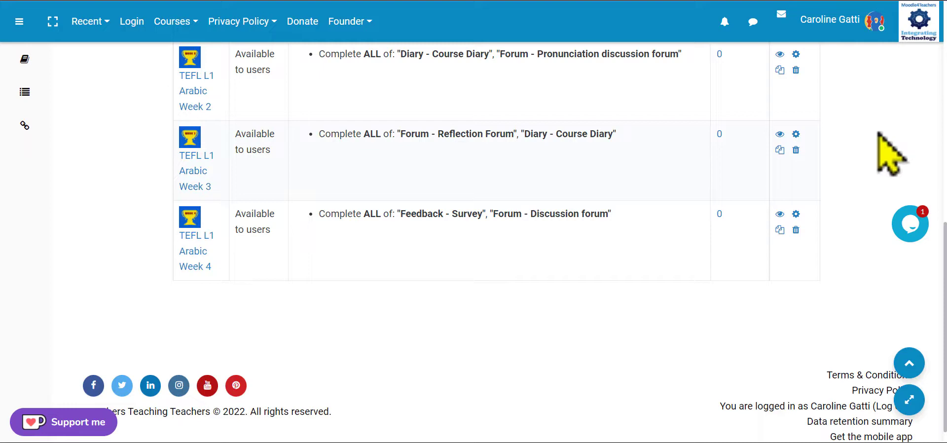
Switch to the Moodle course's Manage badges page, start a new badge and name it "Week1 V2".
scroll(891, 156, "up", 2)
scroll(893, 154, "up", 2)
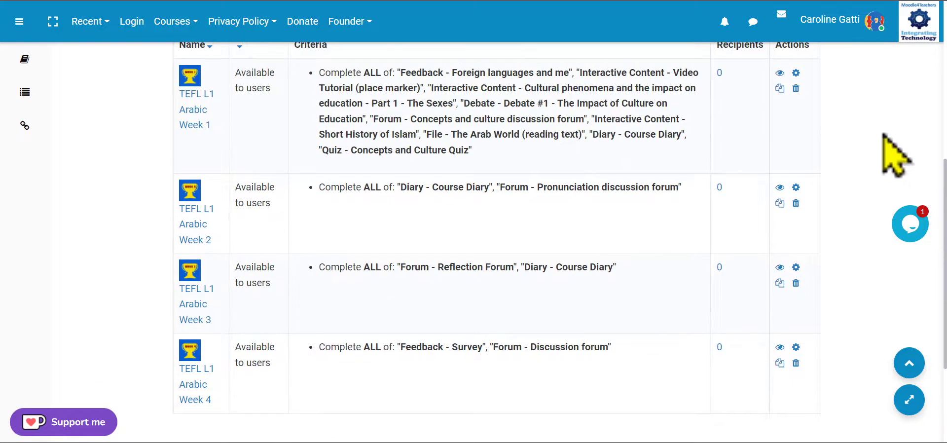
scroll(887, 134, "up", 3)
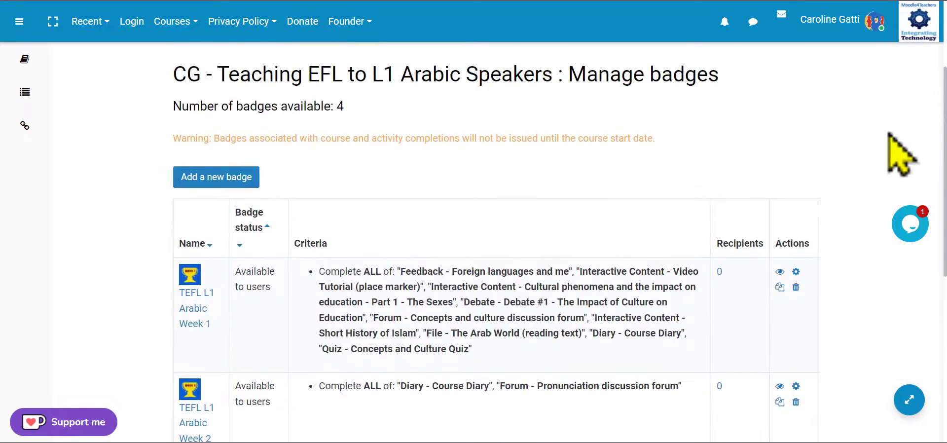
scroll(899, 152, "down", 5)
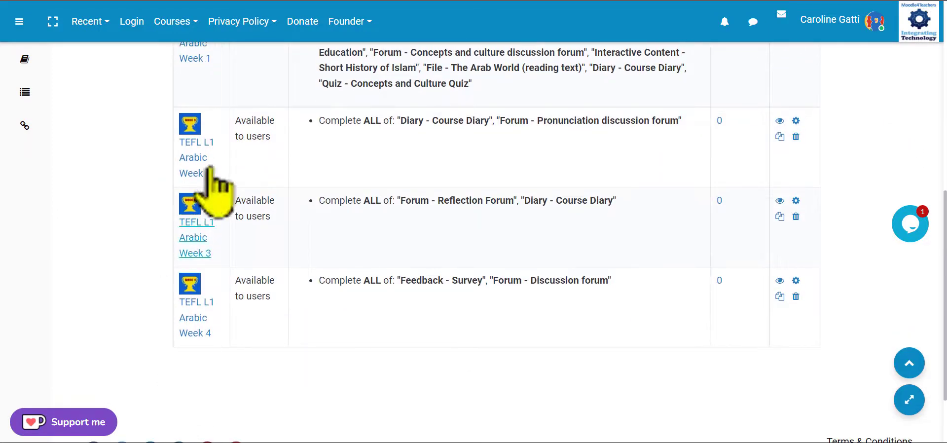
scroll(535, 262, "down", 2)
scroll(540, 275, "up", 9)
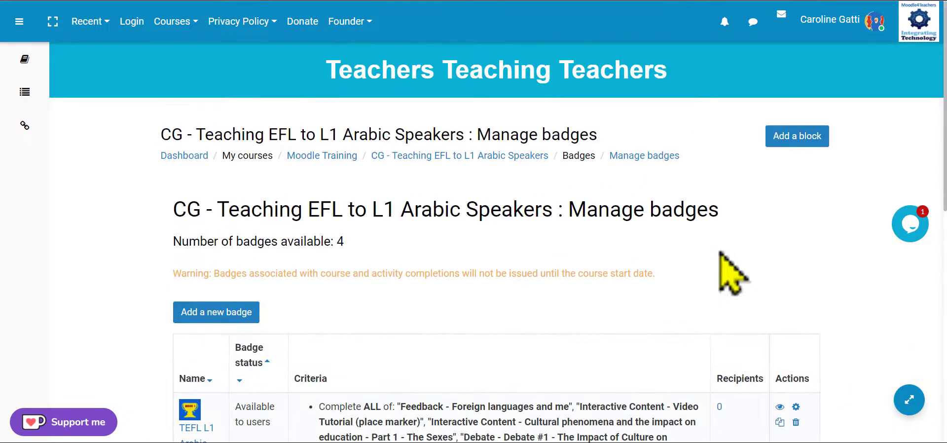
left_click(217, 316)
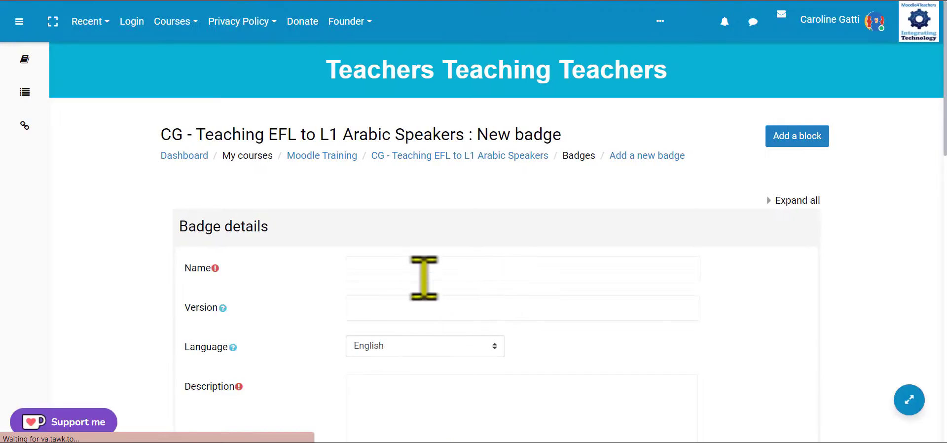
left_click(424, 276)
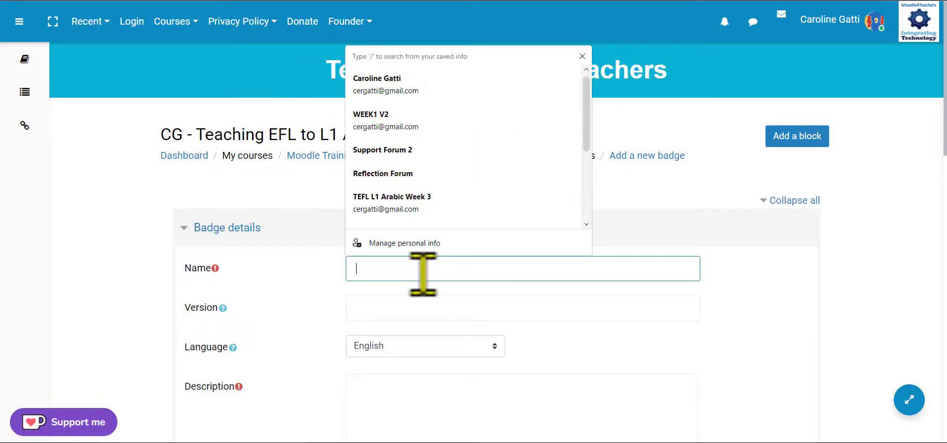
type("Week1 V2")
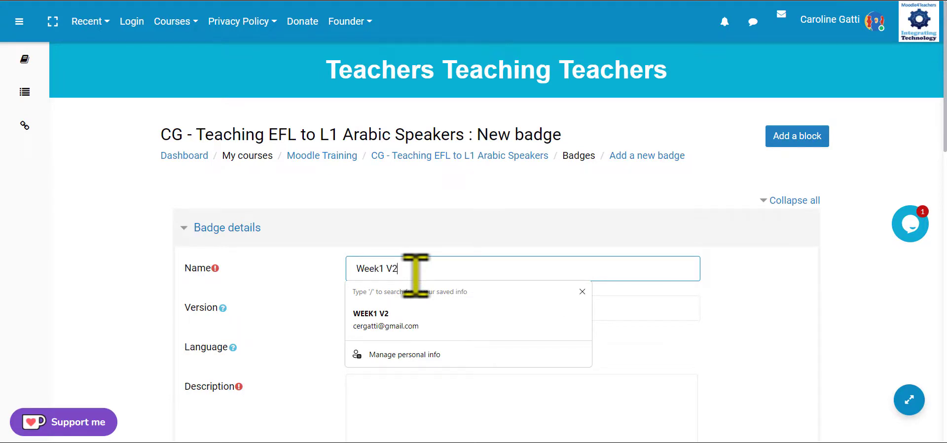
left_click(758, 319)
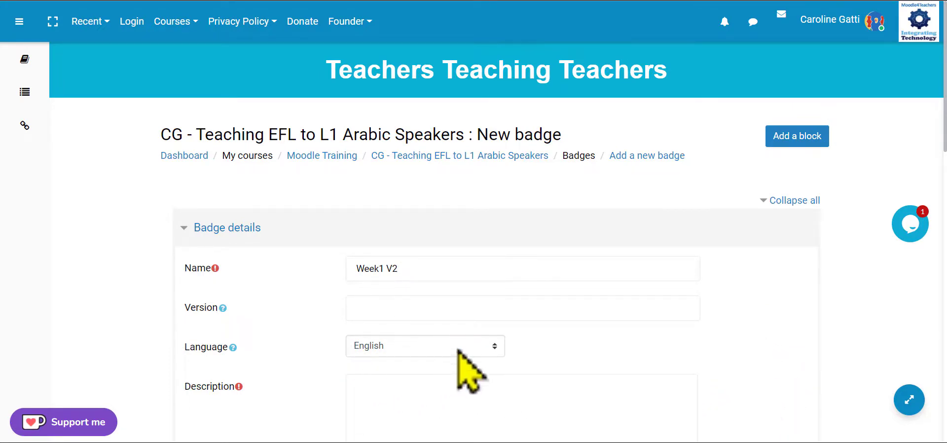
Enter the badge description "Week 1 badge on completion all required activities".
scroll(385, 345, "down", 1)
left_click(422, 340)
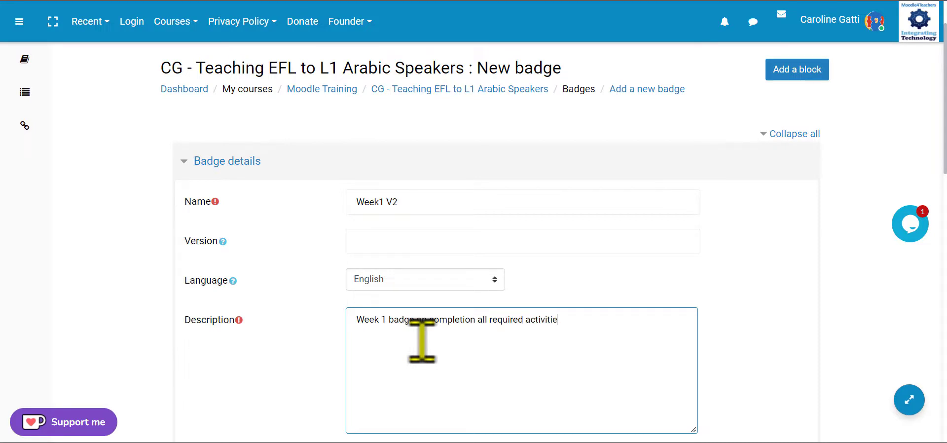
left_click(802, 250)
Open the file picker for the badge image and look through the recent files.
scroll(700, 252, "down", 4)
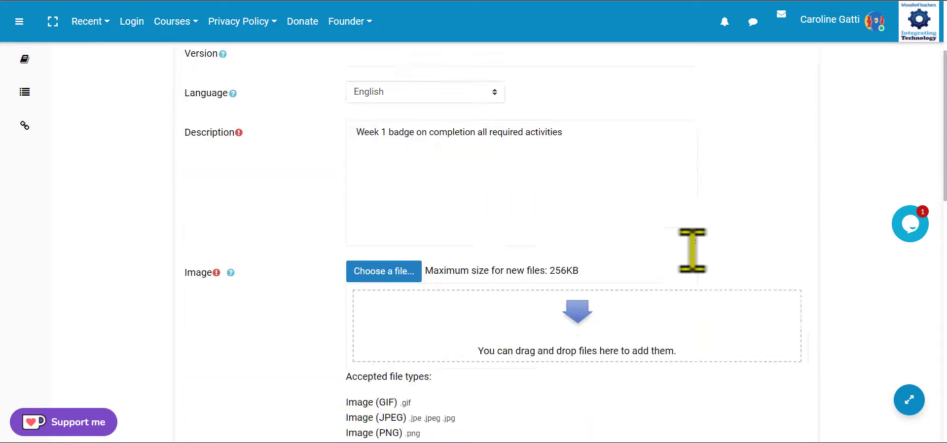
left_click(392, 271)
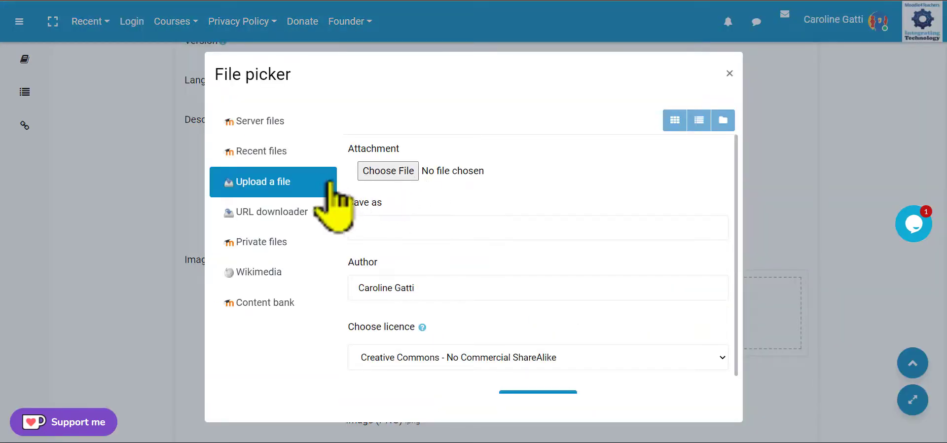
left_click(273, 150)
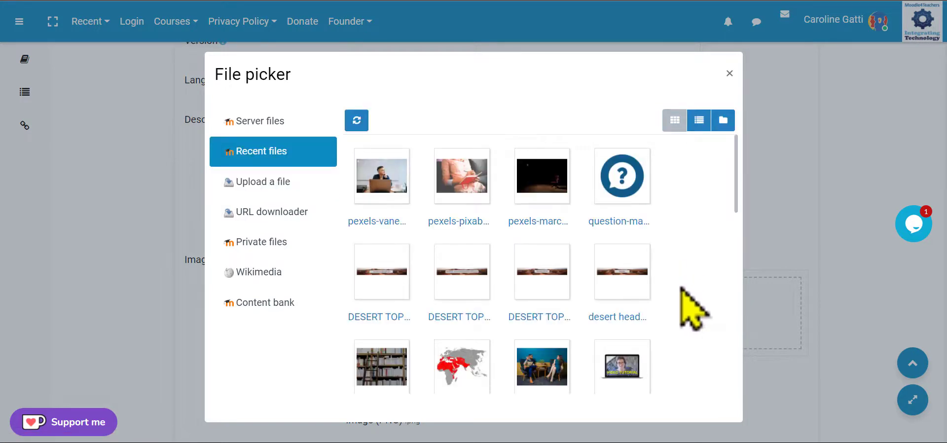
scroll(636, 267, "down", 5)
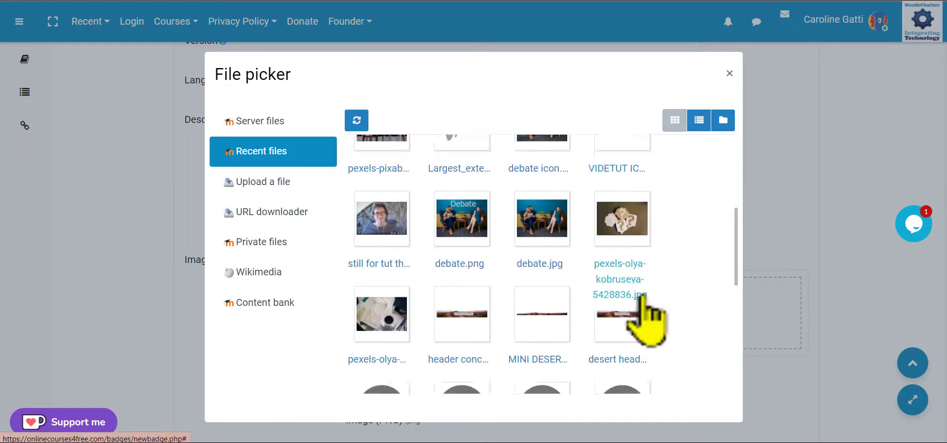
scroll(642, 295, "down", 7)
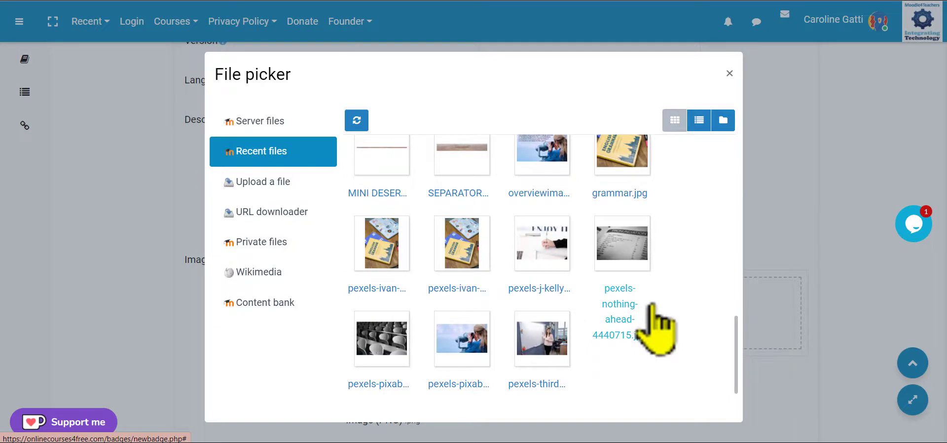
scroll(642, 311, "up", 7)
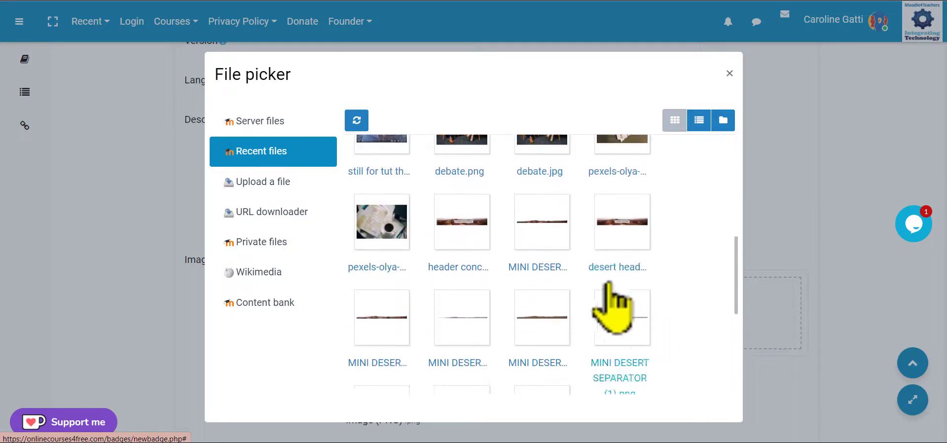
Attach wk1badgesmall.png from the computer as the file for upload and set its save-as name to "week1v2 badge".
left_click(251, 182)
left_click(383, 155)
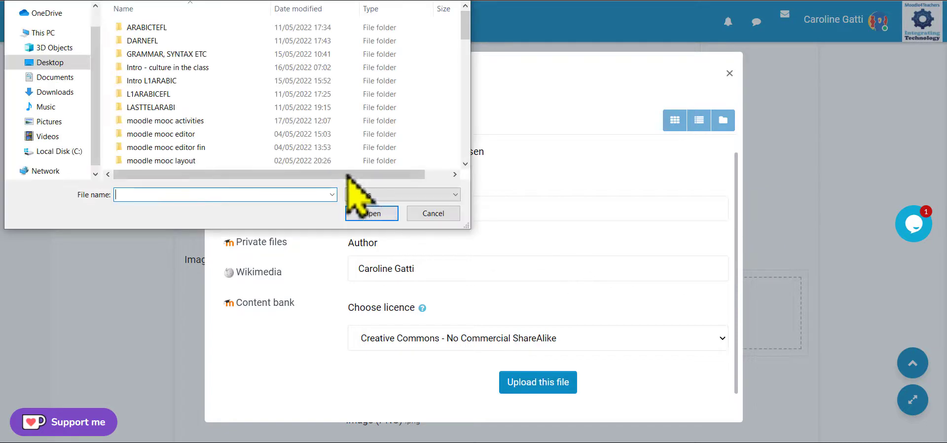
scroll(228, 133, "down", 5)
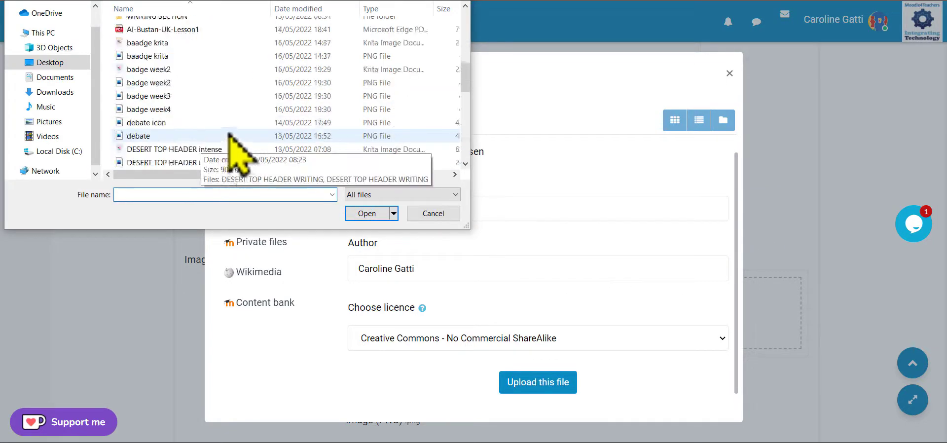
scroll(231, 148, "down", 5)
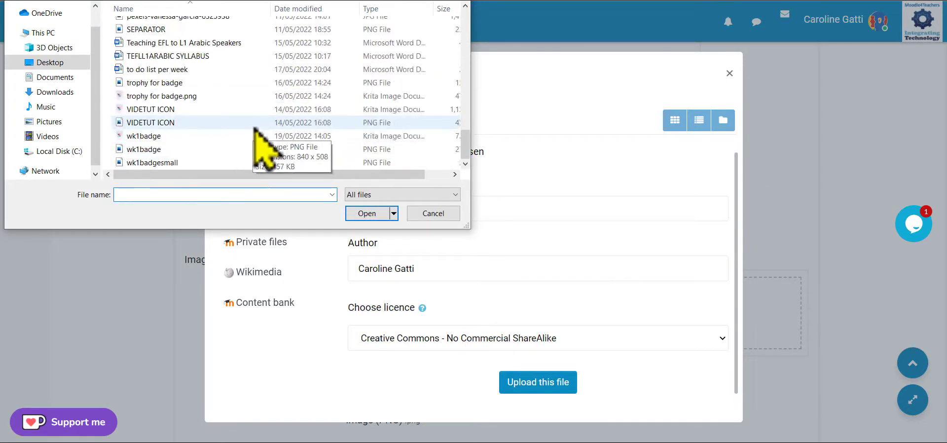
left_click(180, 163)
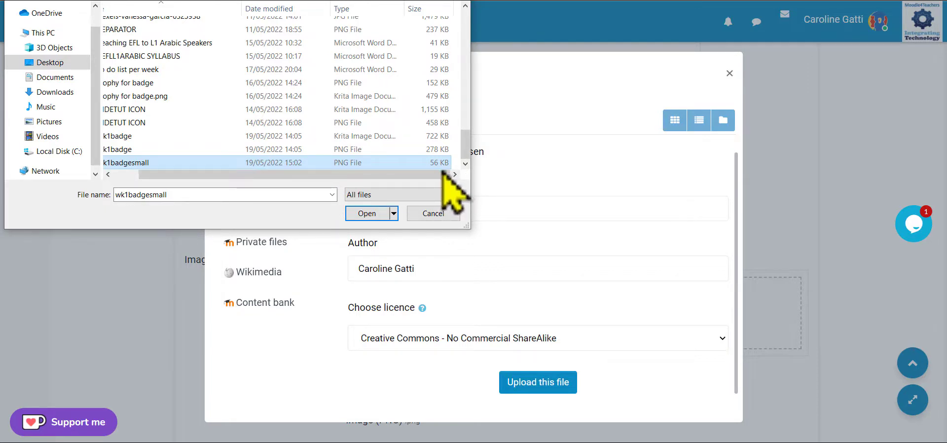
left_click_drag(385, 178, 351, 182)
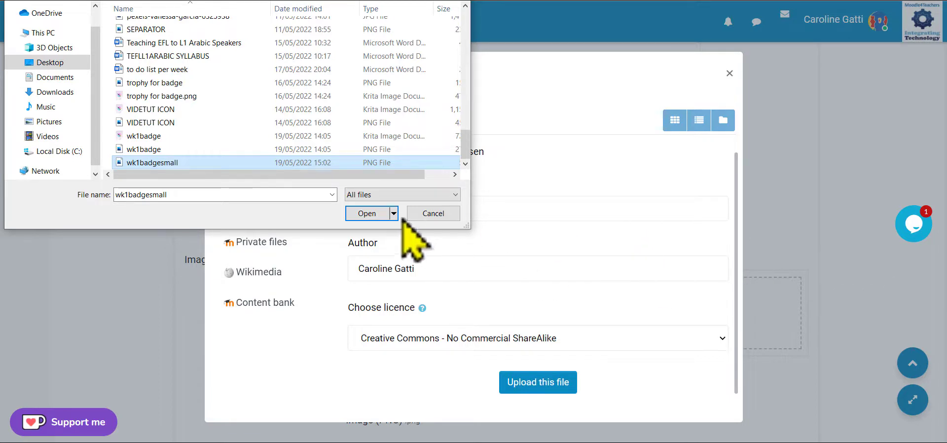
left_click(367, 215)
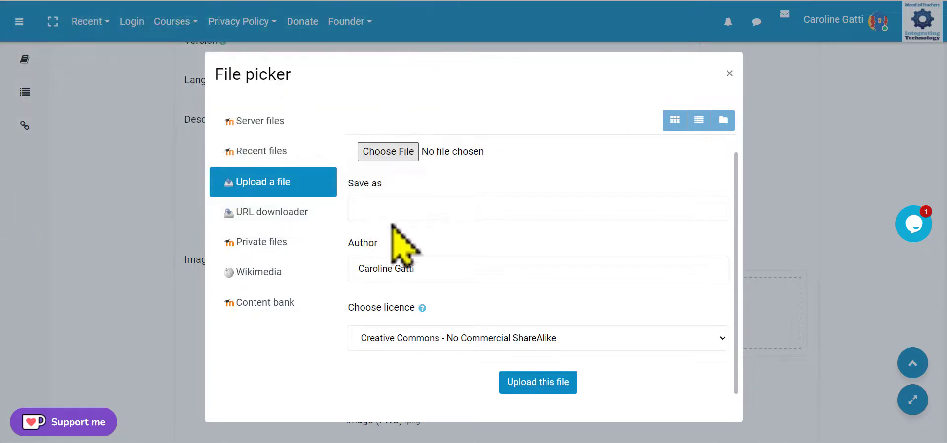
scroll(549, 271, "up", 1)
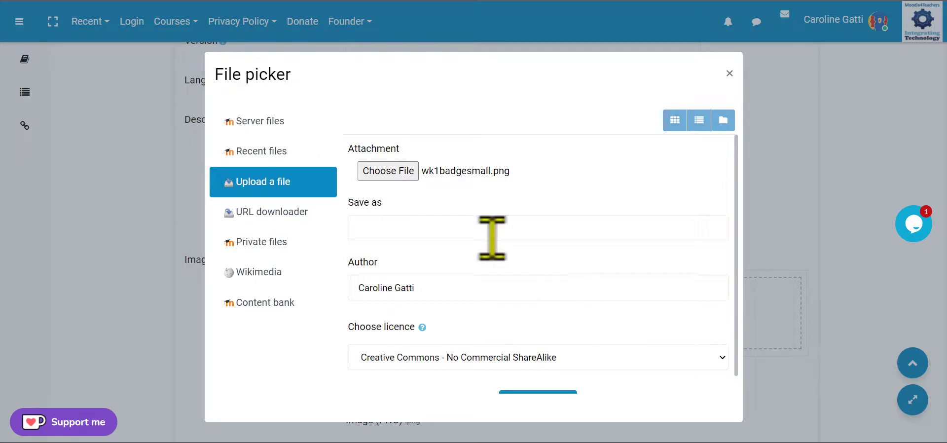
left_click(390, 228)
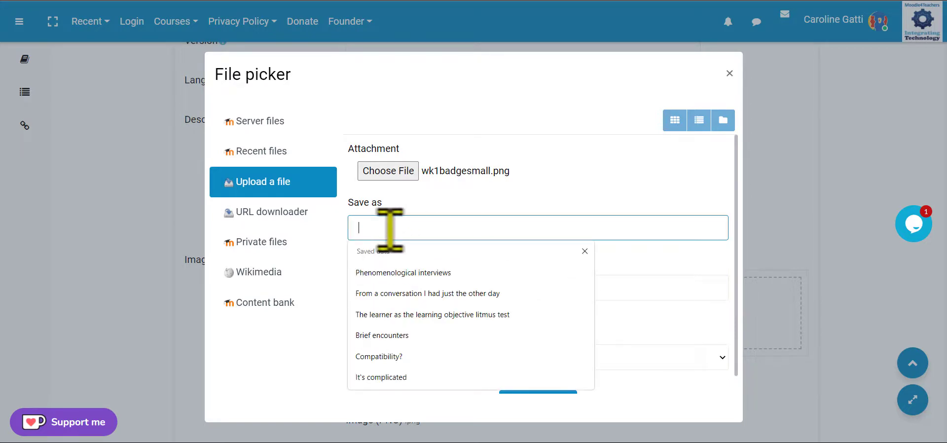
type("week1v2 badge")
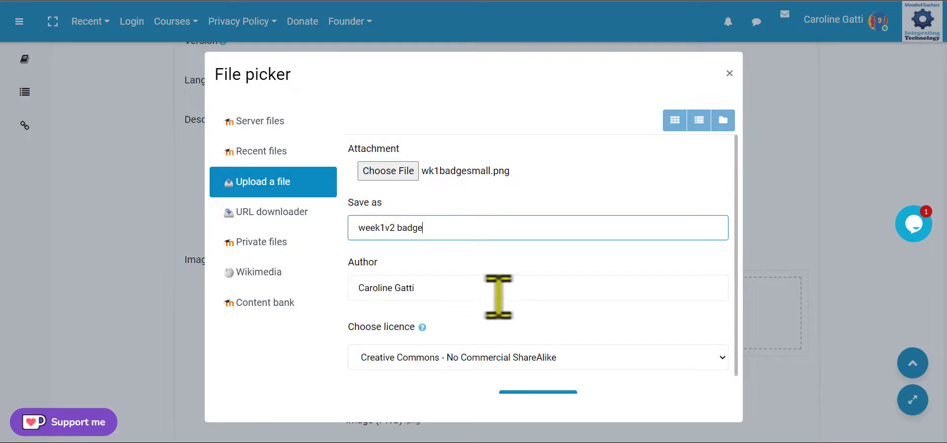
Upload the attached badge image and create the badge with its expiry date kept at Never.
scroll(519, 306, "down", 1)
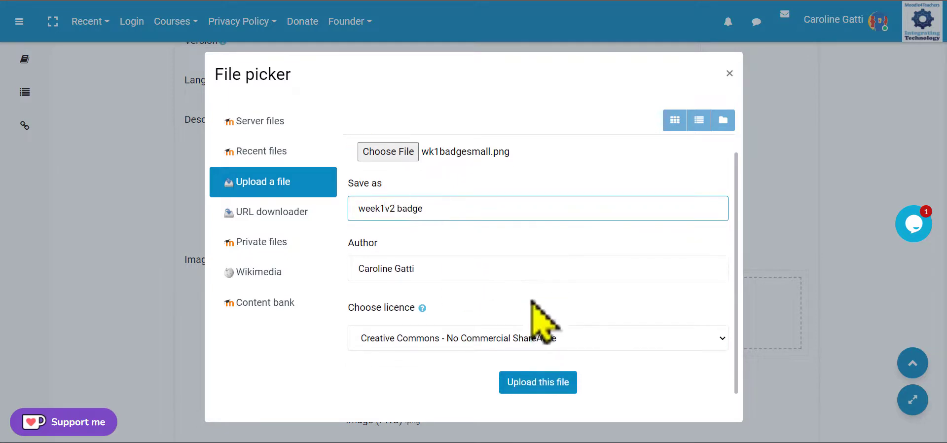
left_click(549, 382)
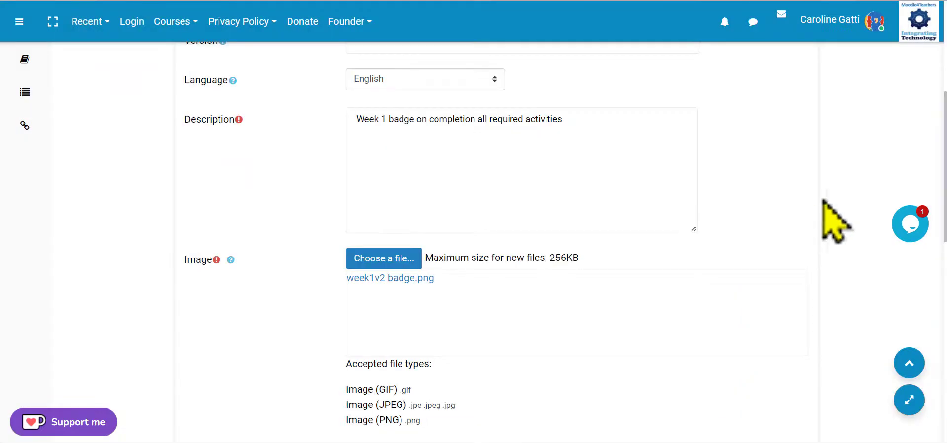
scroll(795, 237, "down", 3)
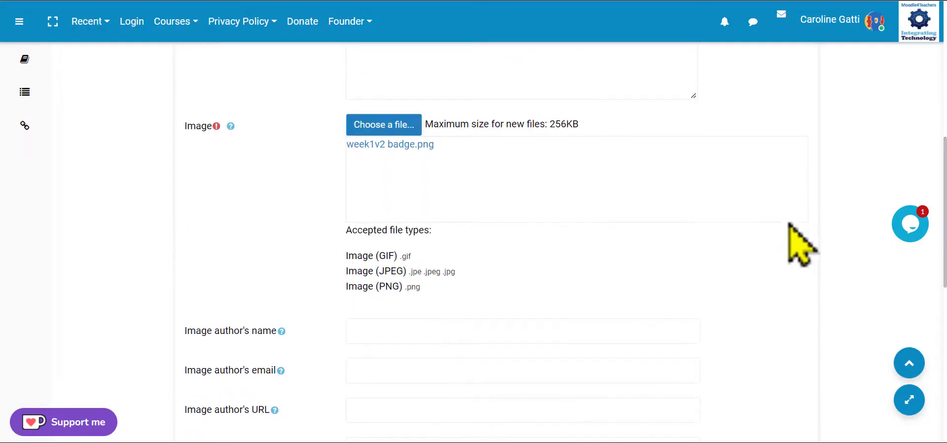
scroll(769, 242, "down", 4)
scroll(493, 148, "down", 1)
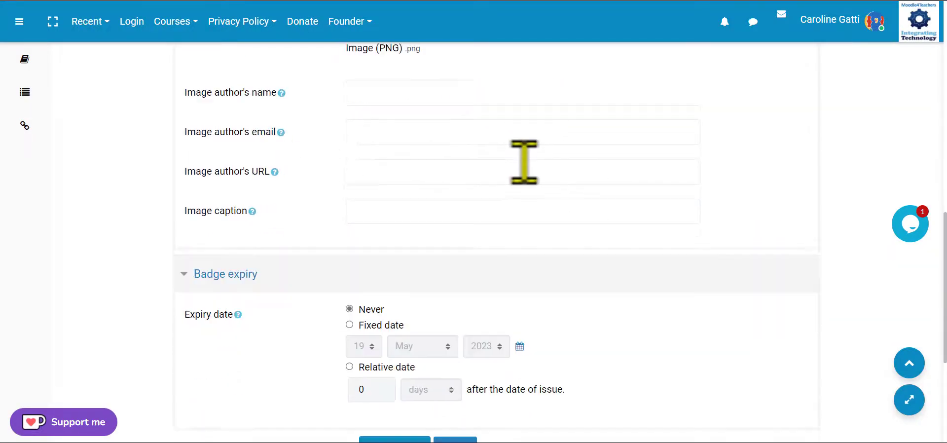
scroll(524, 162, "down", 2)
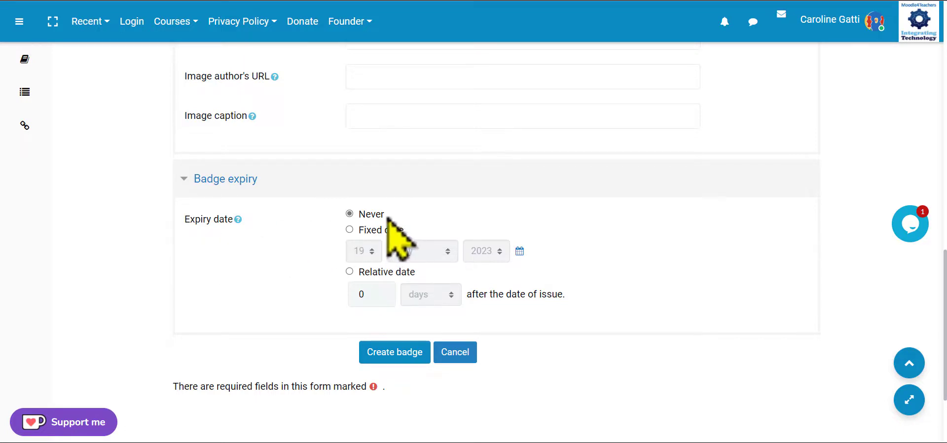
left_click(406, 360)
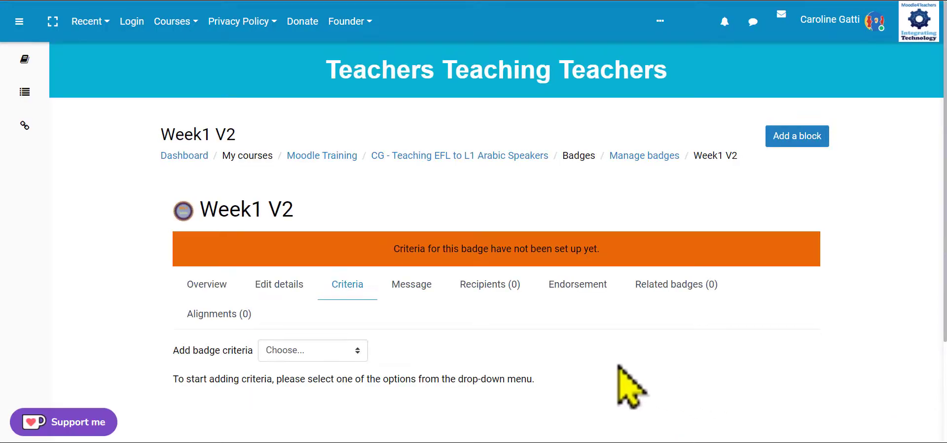
Add a Manual issue by role criterion for the Manager and Teacher roles and expand its completion condition.
scroll(662, 365, "down", 1)
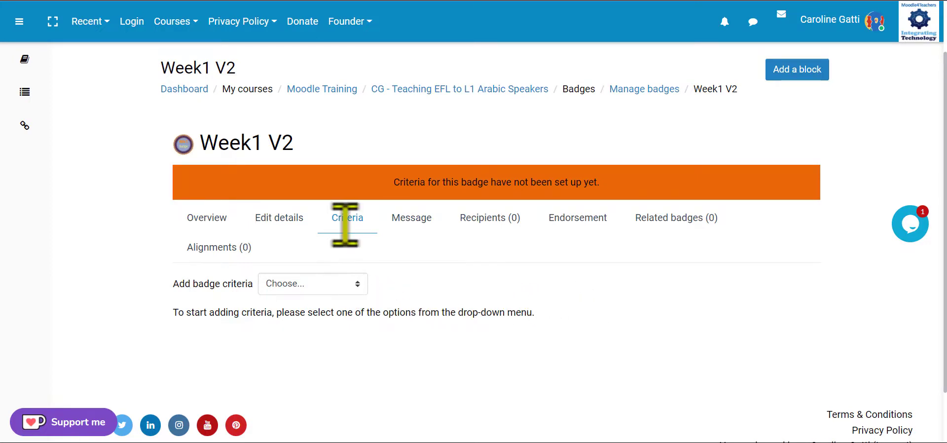
left_click(358, 284)
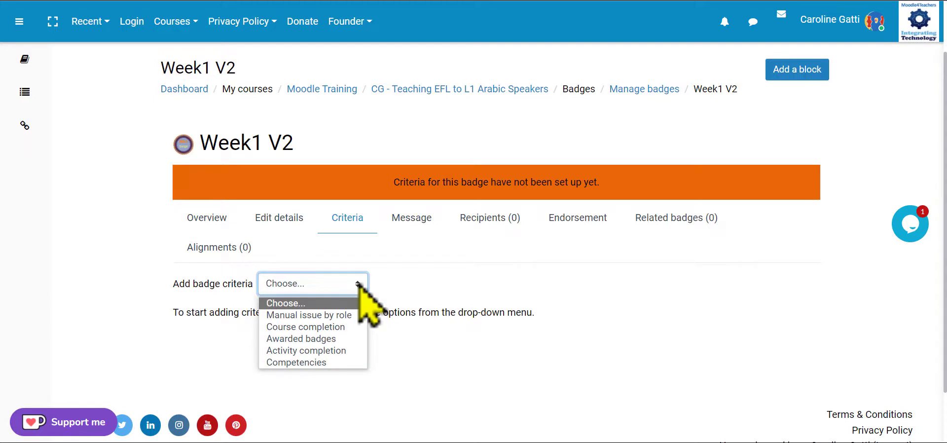
left_click(323, 316)
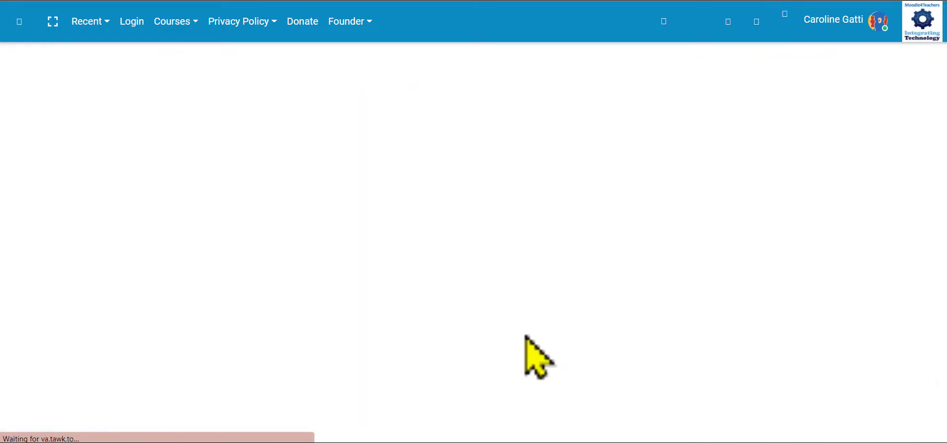
scroll(583, 341, "down", 1)
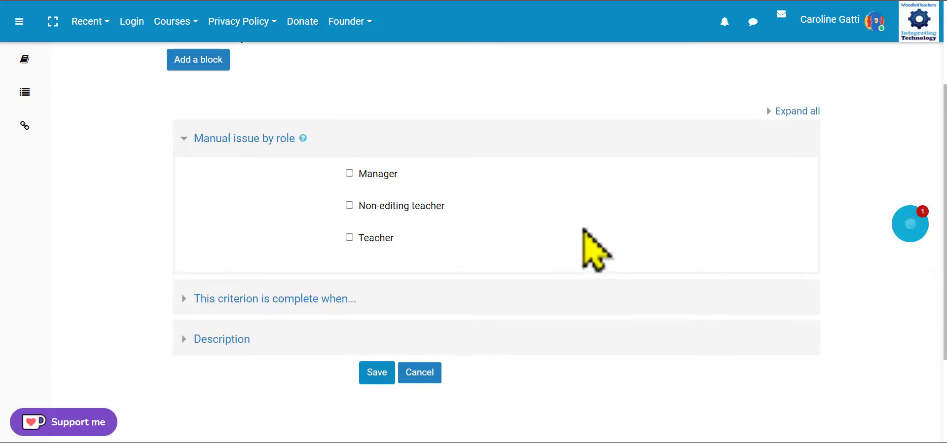
left_click(350, 174)
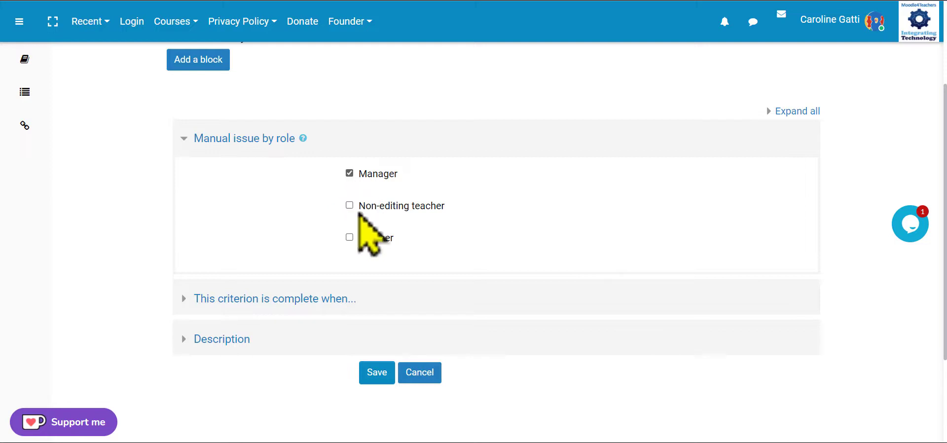
left_click(349, 237)
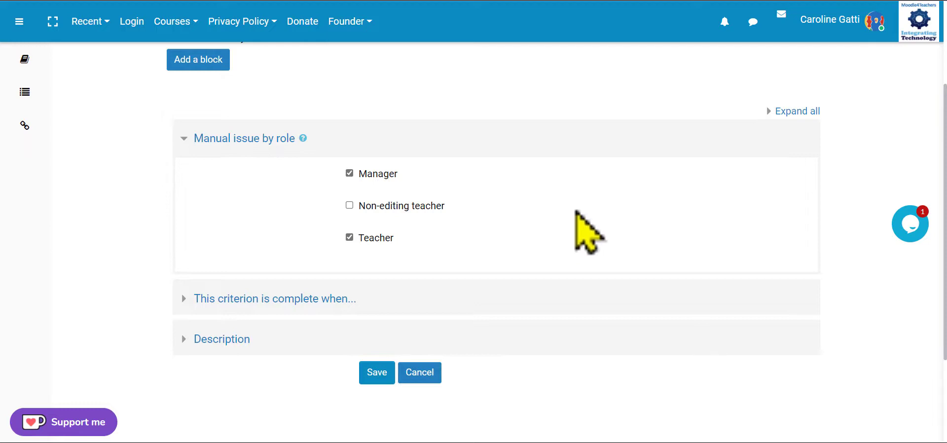
left_click(323, 304)
scroll(660, 275, "down", 3)
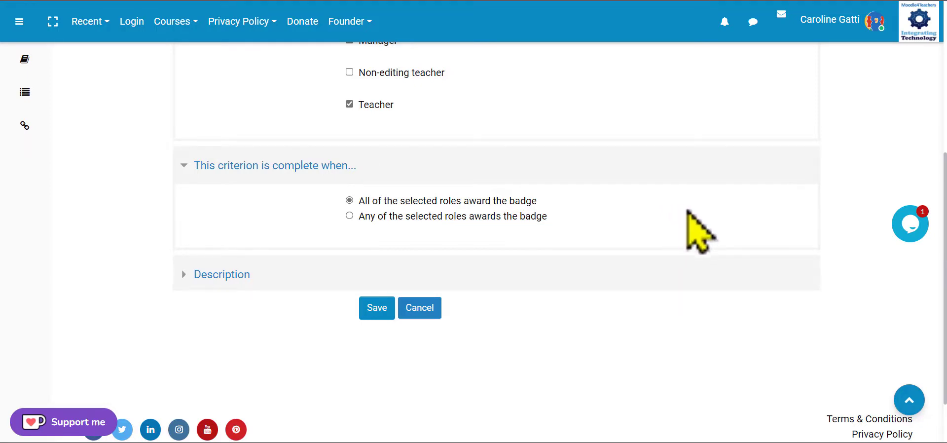
scroll(715, 209, "up", 1)
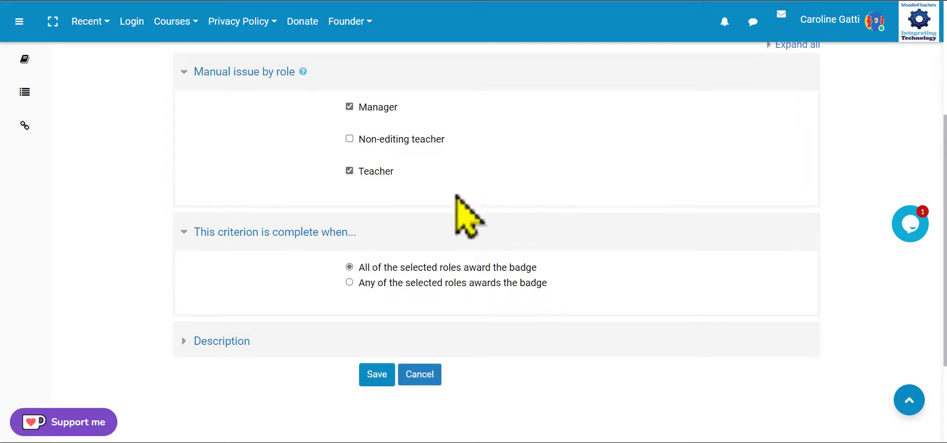
Try the criterion with only Teacher selected and with only Manager selected, restoring both roles.
left_click(349, 106)
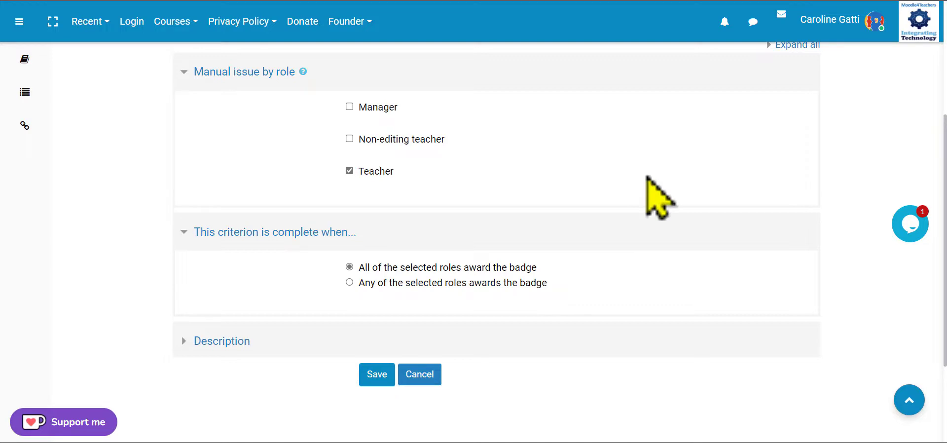
left_click(351, 107)
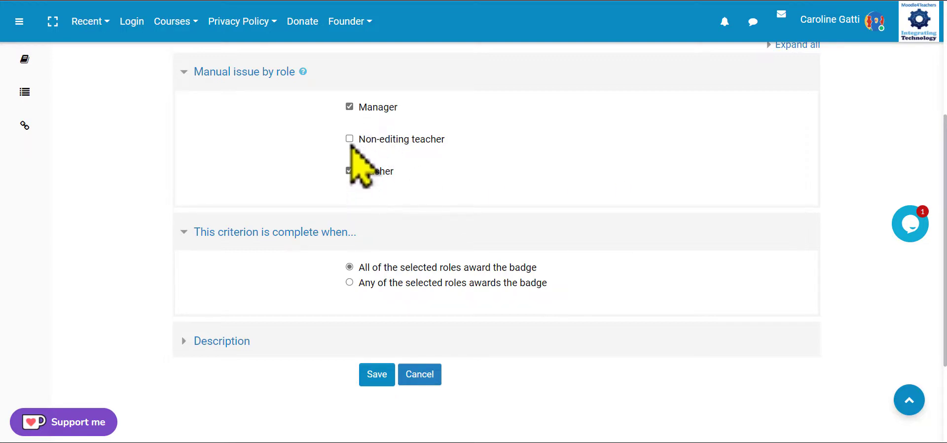
left_click(350, 172)
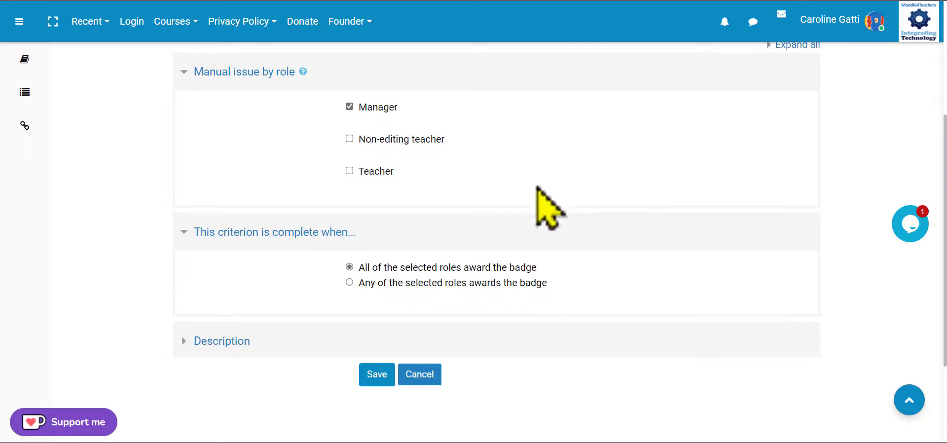
left_click(349, 170)
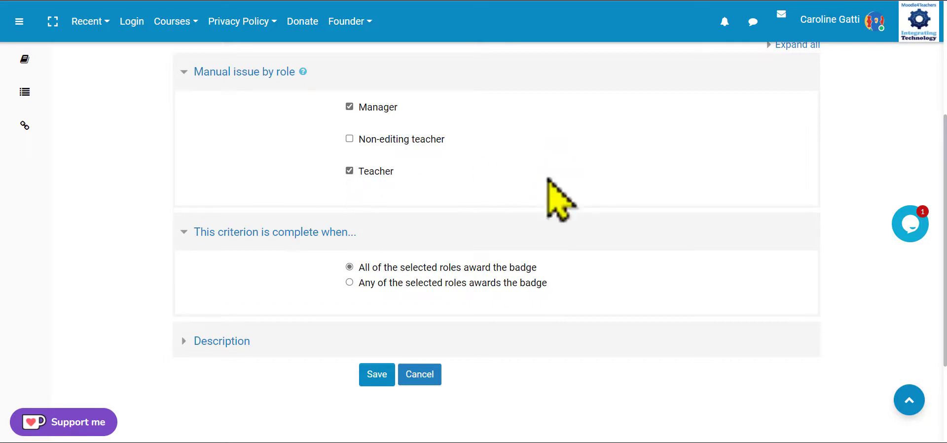
scroll(671, 267, "down", 3)
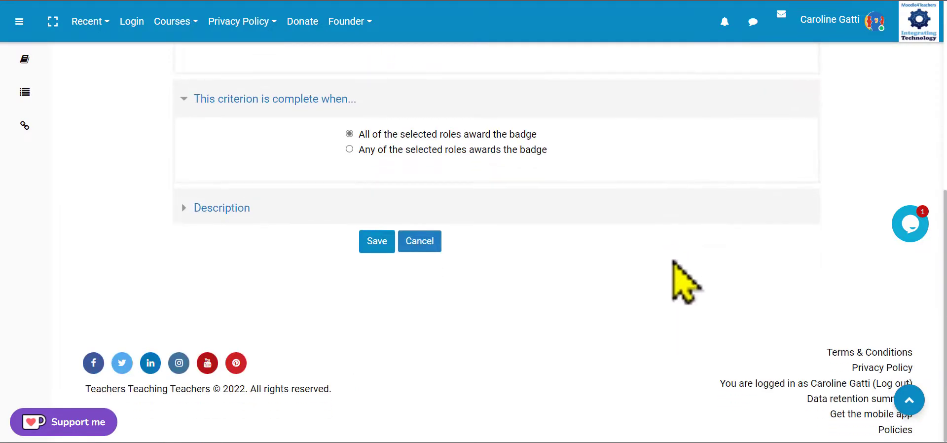
scroll(675, 271, "up", 1)
scroll(700, 306, "up", 2)
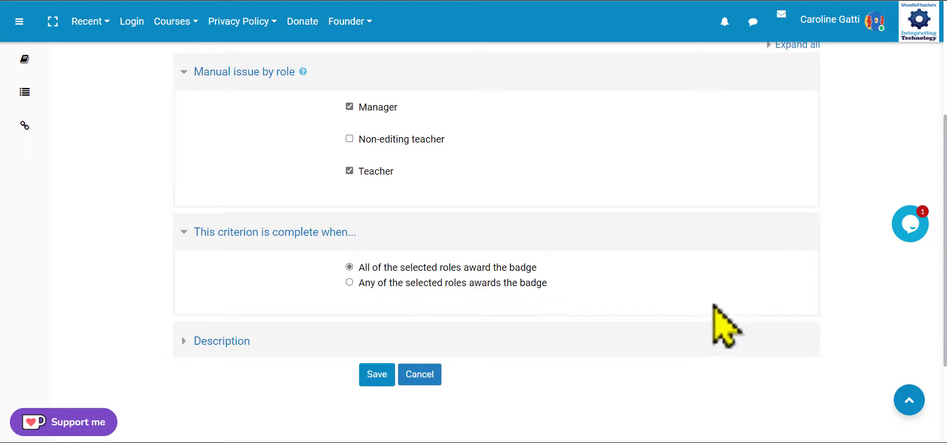
scroll(711, 301, "up", 1)
scroll(720, 315, "down", 1)
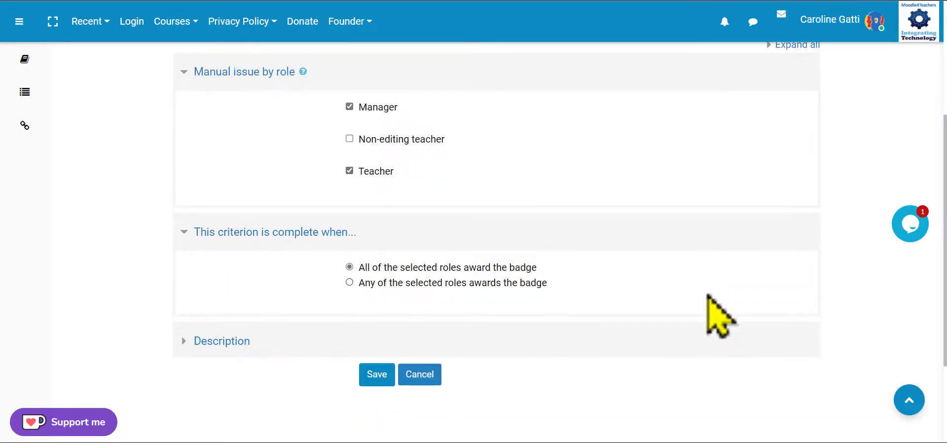
Enter the placeholder text "hzxivsdovhxb cgk cv" as the criterion's description and save the criterion.
scroll(726, 286, "down", 1)
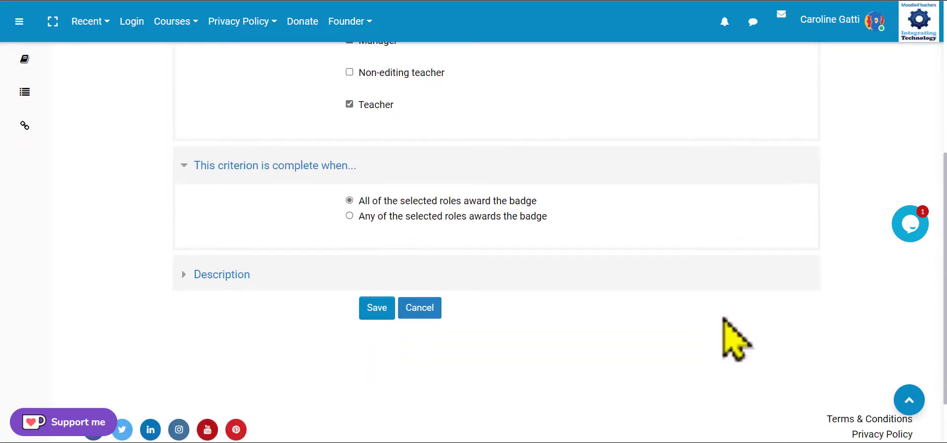
left_click(205, 275)
scroll(677, 342, "down", 3)
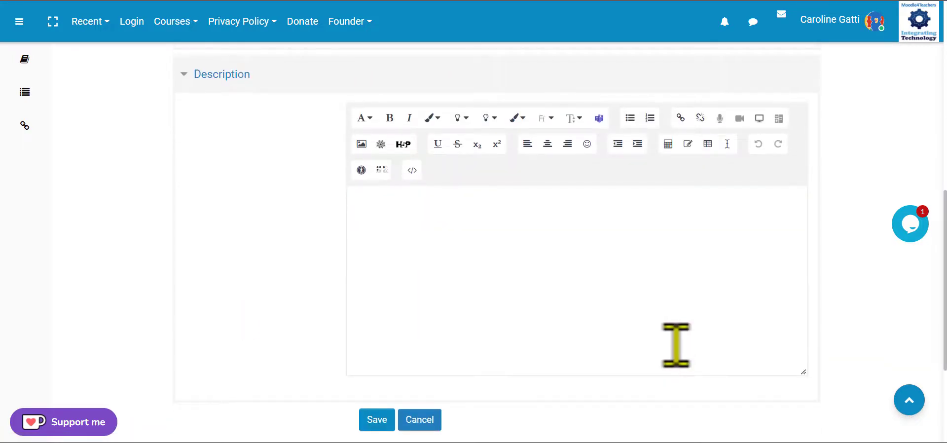
scroll(676, 348, "up", 3)
scroll(691, 371, "down", 3)
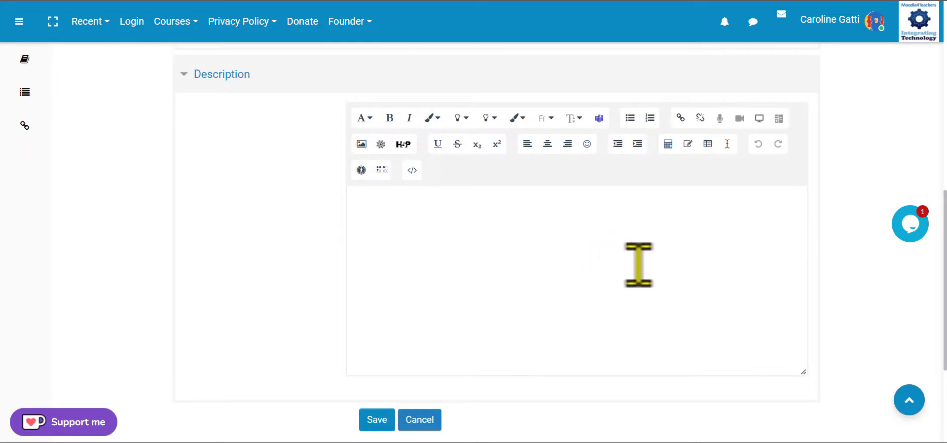
left_click(499, 242)
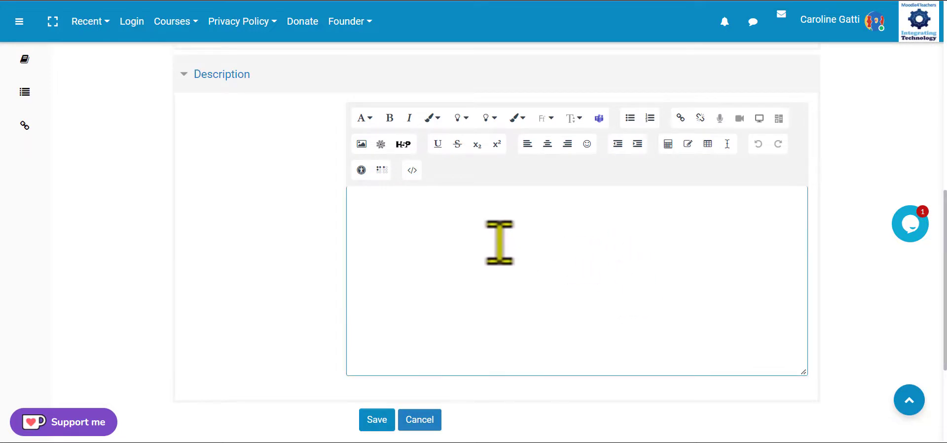
type("hzxivsdovhxb cgk cv")
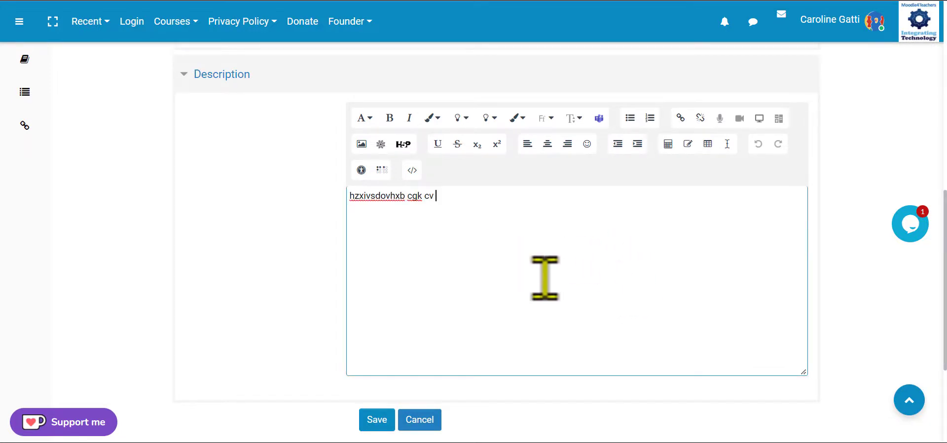
left_click(387, 422)
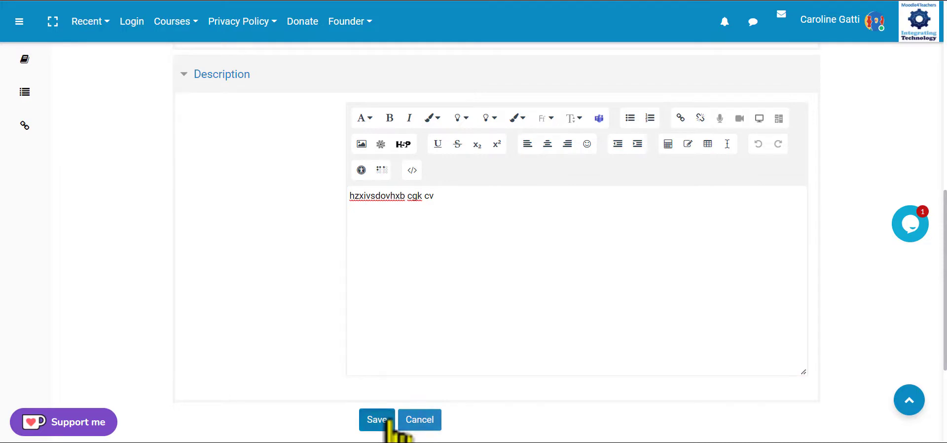
left_click(387, 422)
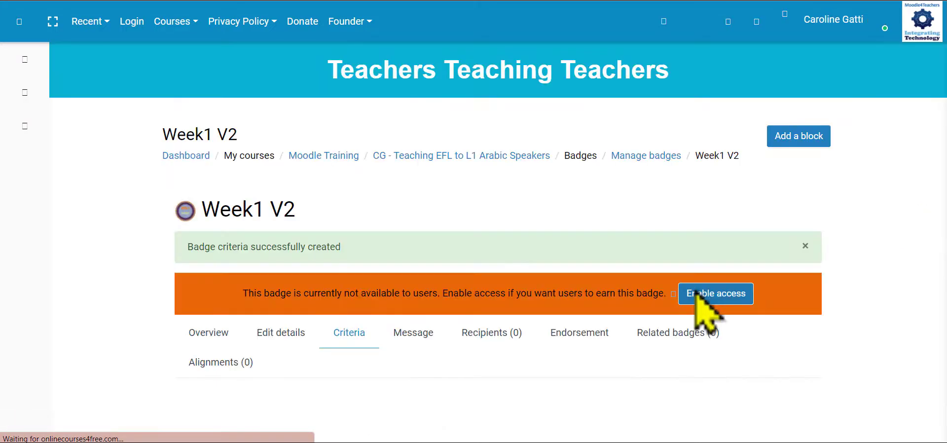
Enable access to the Week1 V2 badge, confirm the change and review its criteria page.
scroll(838, 291, "down", 1)
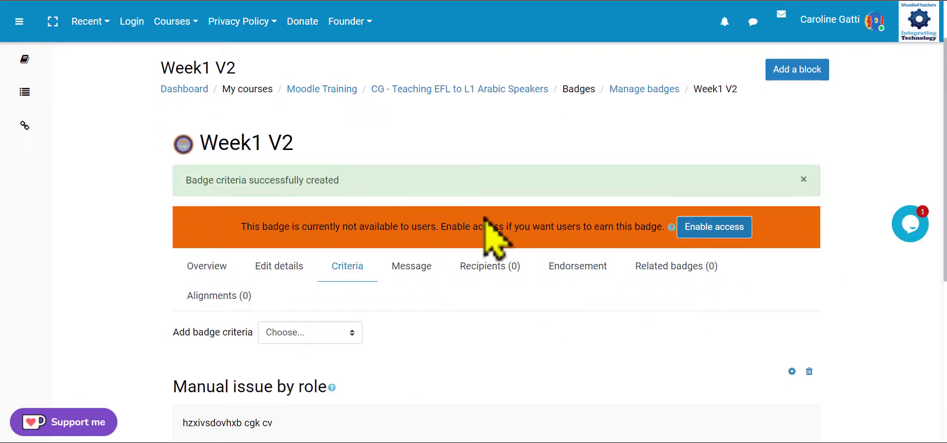
left_click(732, 231)
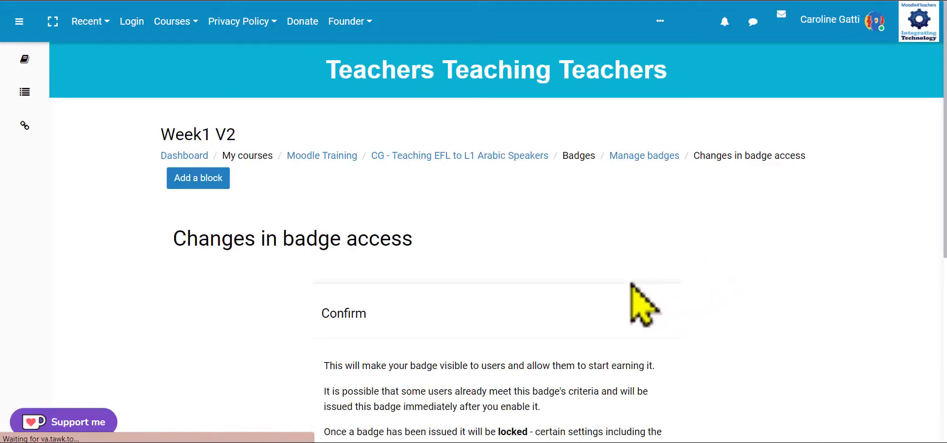
scroll(629, 287, "down", 5)
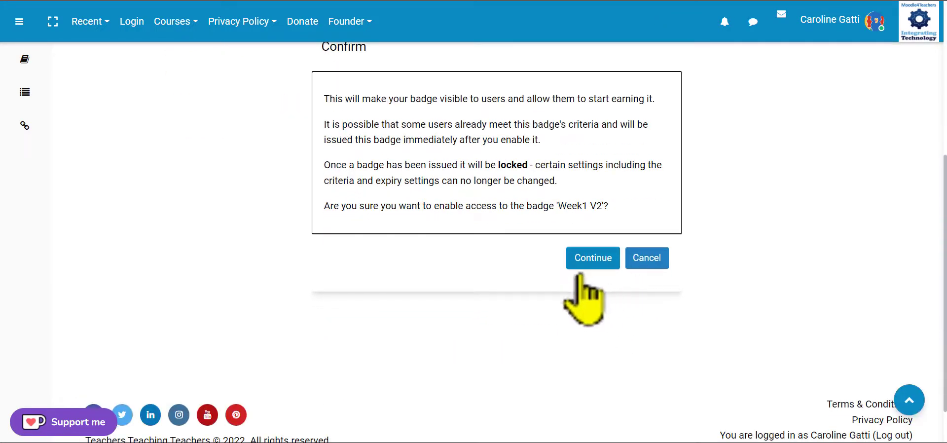
left_click(589, 266)
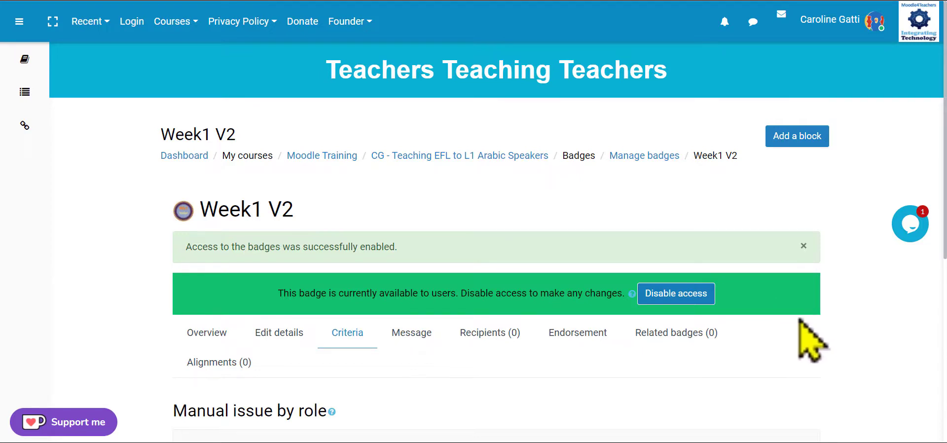
scroll(878, 348, "down", 3)
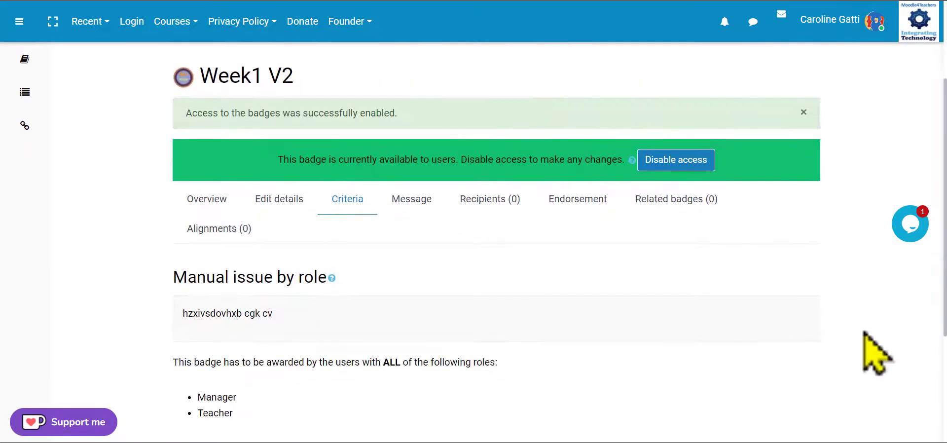
scroll(865, 336, "down", 3)
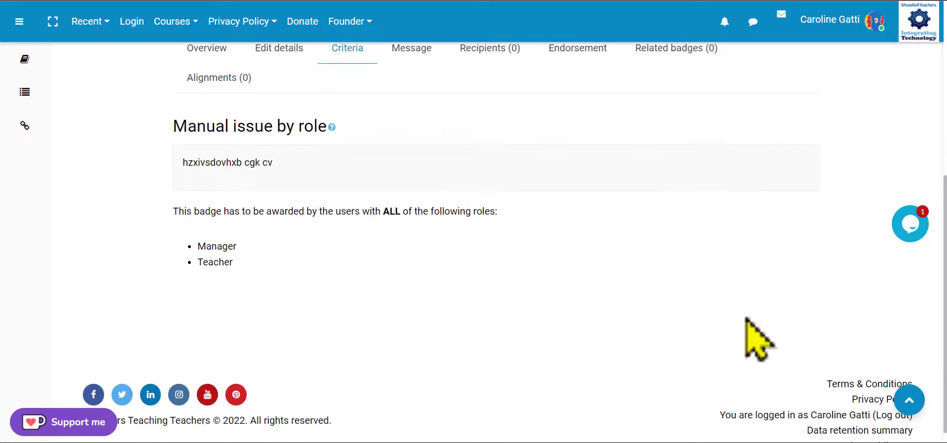
scroll(760, 340, "up", 5)
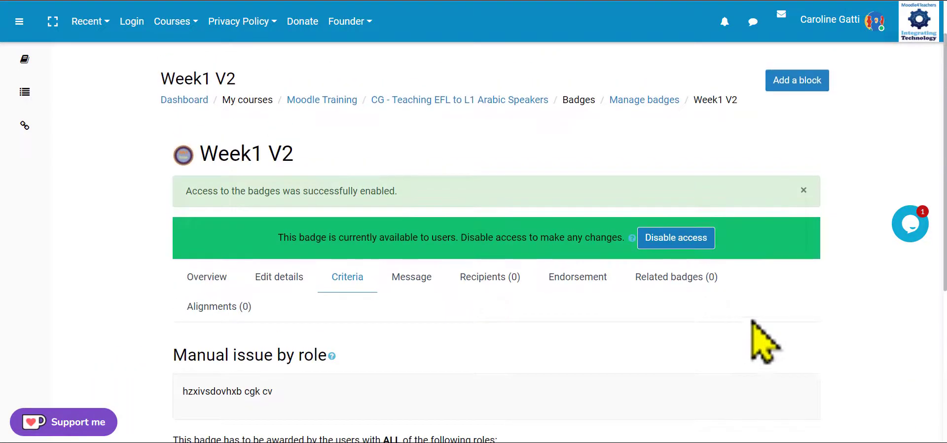
Return to the course's badge management page and look through the badge list for the Week1 V2 entry.
left_click(626, 100)
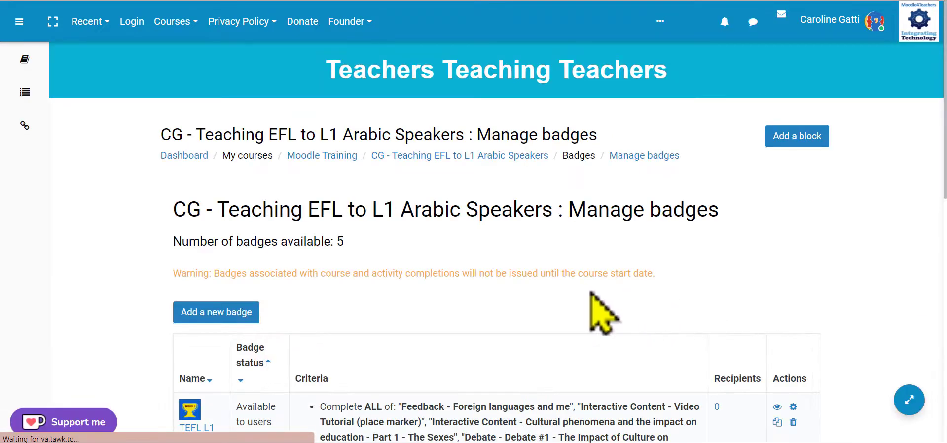
scroll(597, 291, "down", 5)
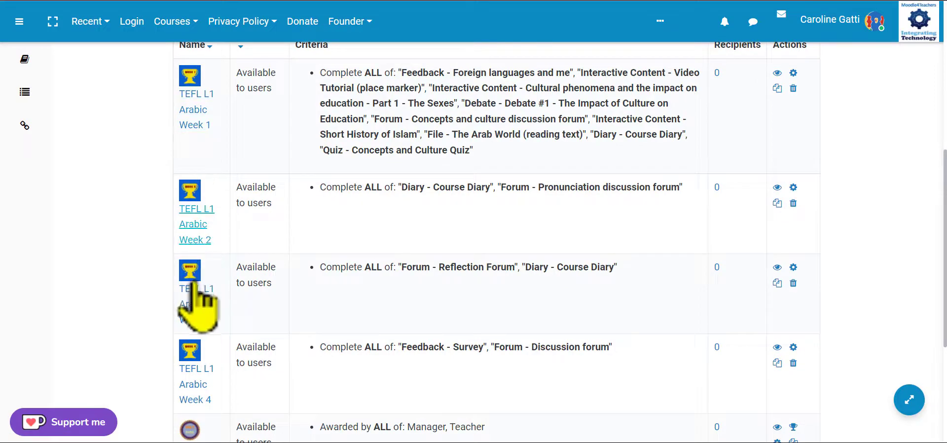
scroll(257, 304, "down", 5)
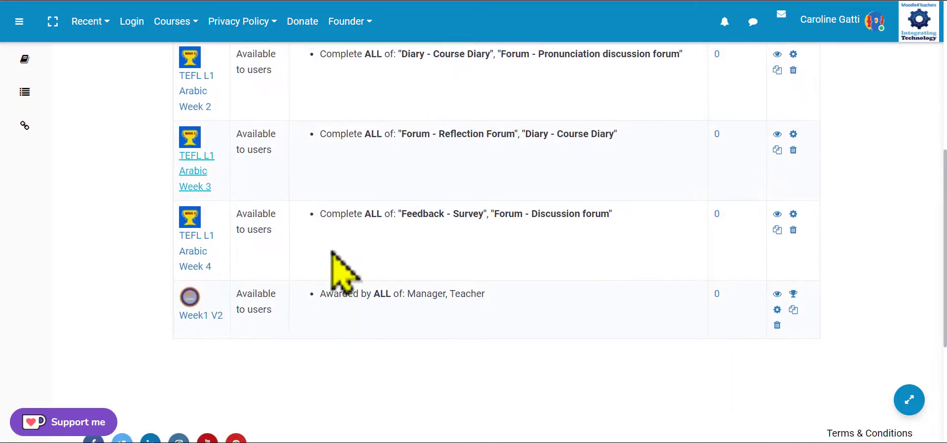
Open the Week1 V2 badge from the list and review its overview, including badge details, image, issuer and expiry.
left_click(188, 316)
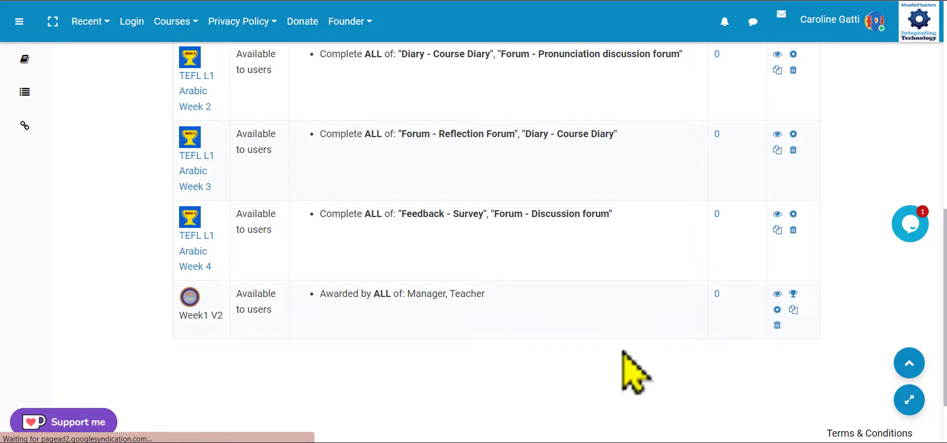
scroll(626, 363, "down", 5)
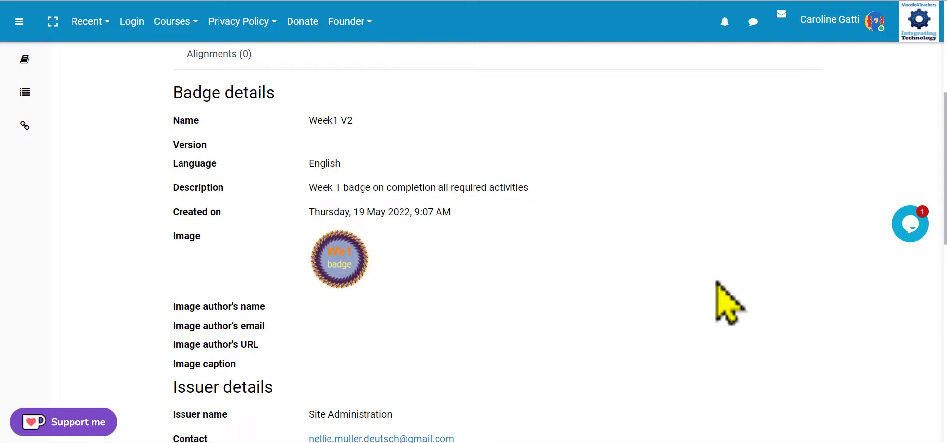
scroll(705, 288, "down", 1)
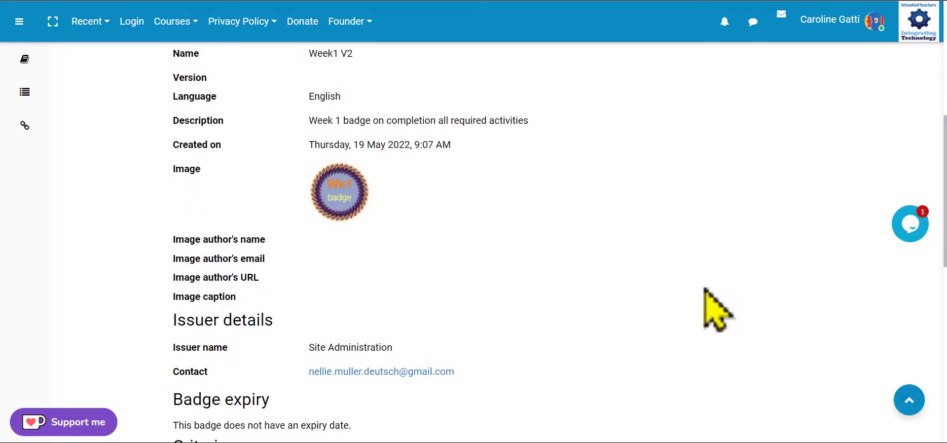
scroll(717, 309, "down", 1)
scroll(706, 290, "up", 3)
scroll(718, 311, "up", 2)
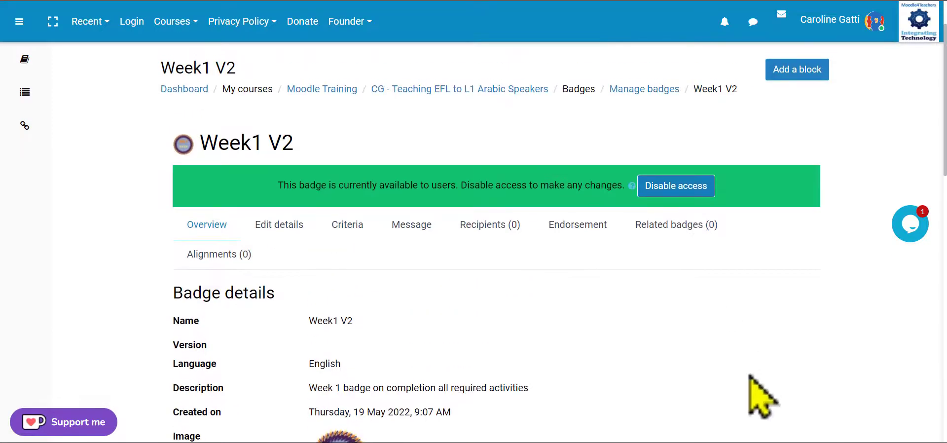